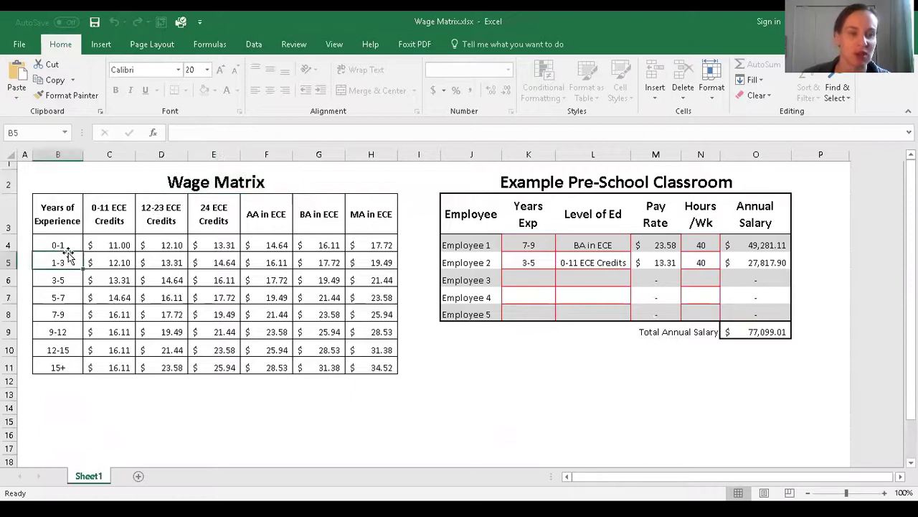
Examine the 0-1 year wage row and compare pay by years of experience in the 0-11 ECE Credits column
{"action": "left_click_drag", "start_coordinate": [48, 243], "coordinate": [374, 244]}
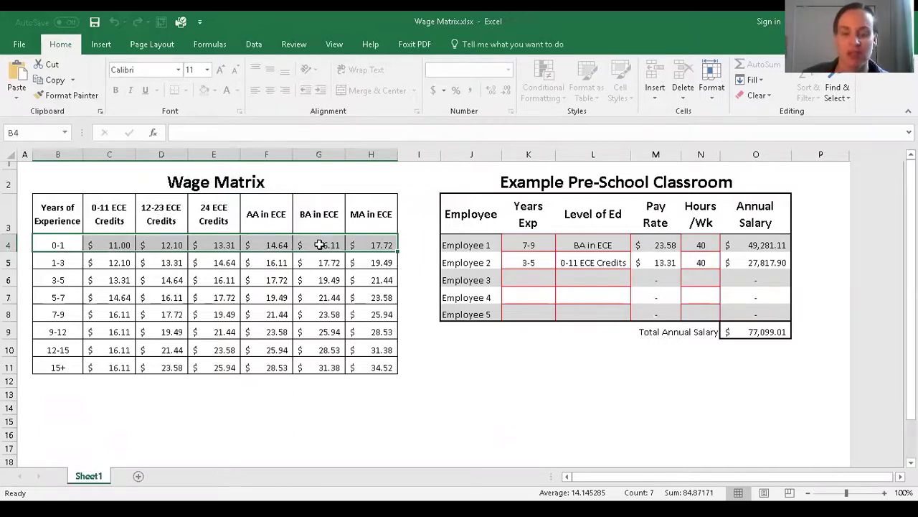
{"action": "left_click", "coordinate": [418, 344]}
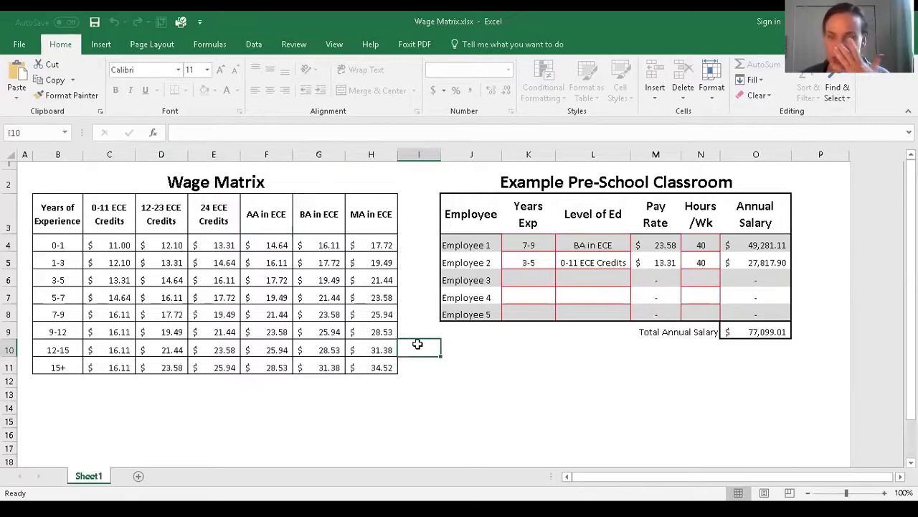
{"action": "left_click", "coordinate": [113, 246]}
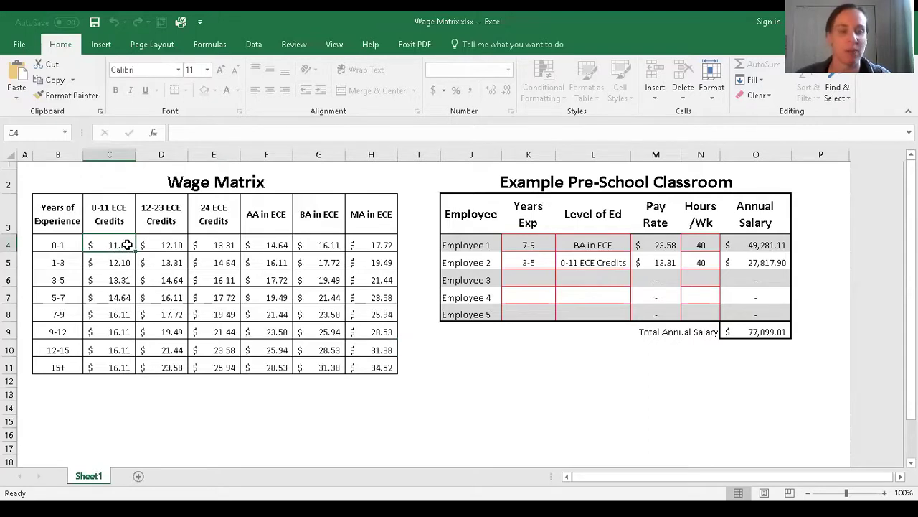
{"action": "left_click", "coordinate": [127, 264]}
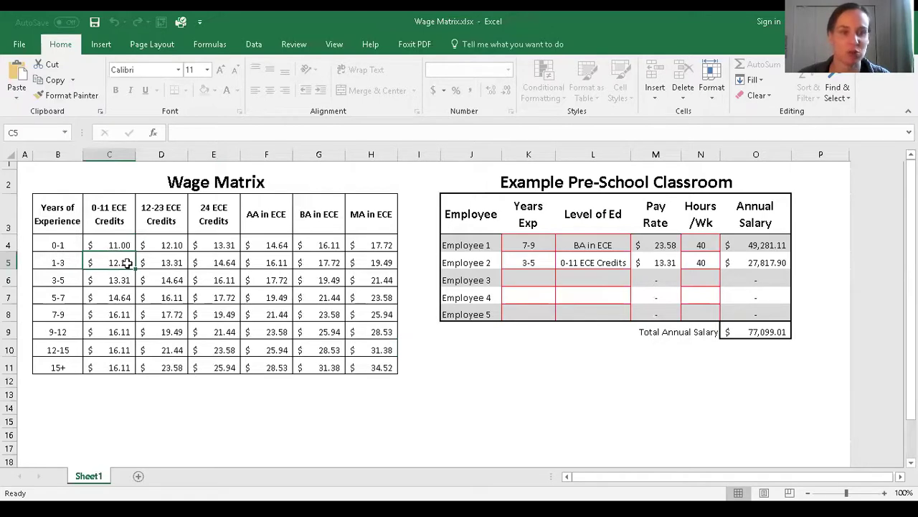
{"action": "left_click", "coordinate": [120, 281]}
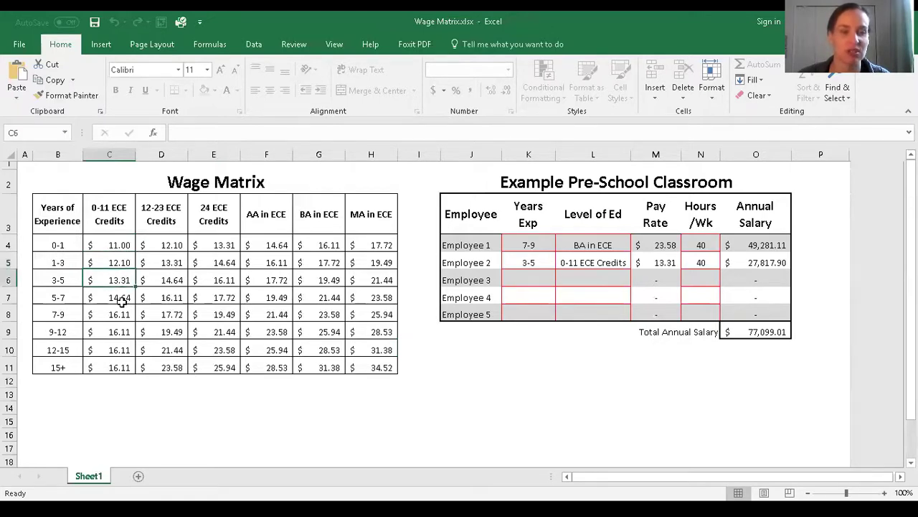
{"action": "left_click", "coordinate": [120, 298]}
{"action": "left_click", "coordinate": [117, 322]}
{"action": "left_click", "coordinate": [118, 332]}
{"action": "left_click_drag", "start_coordinate": [117, 351], "coordinate": [118, 368]}
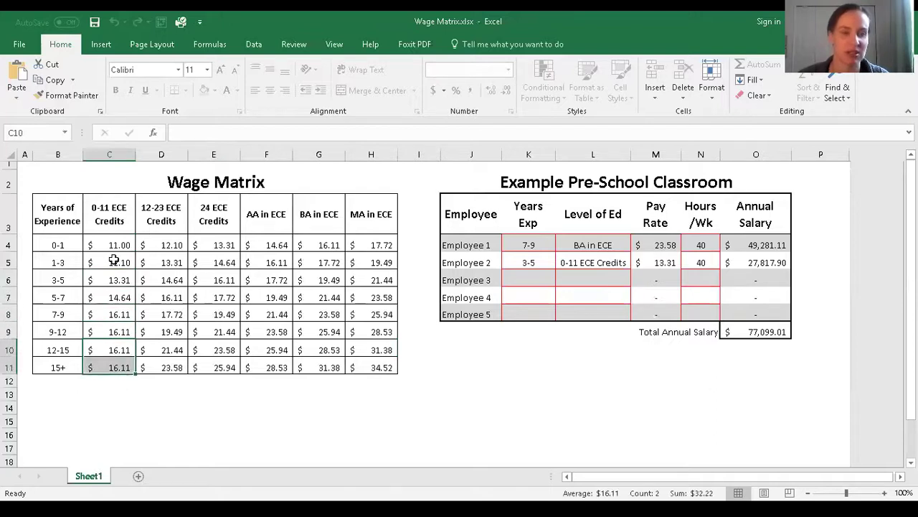
{"action": "left_click_drag", "start_coordinate": [114, 260], "coordinate": [117, 333]}
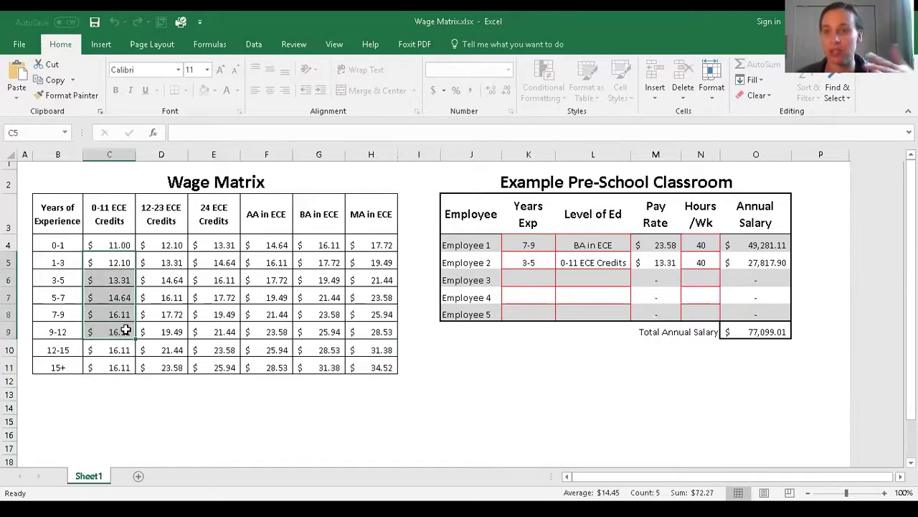
{"action": "left_click", "coordinate": [219, 397]}
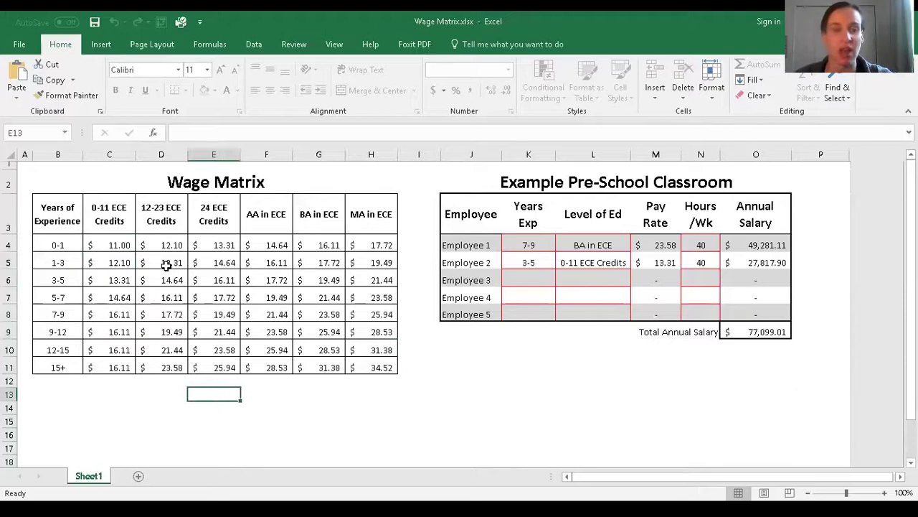
Compare the wages for 0-1 years of experience across the education levels up to MA in ECE
{"action": "left_click", "coordinate": [175, 245]}
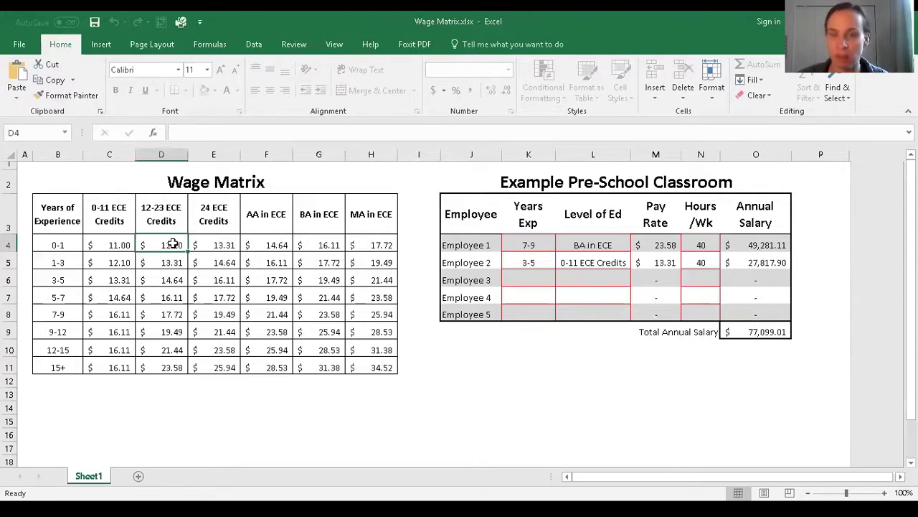
{"action": "left_click", "coordinate": [221, 243]}
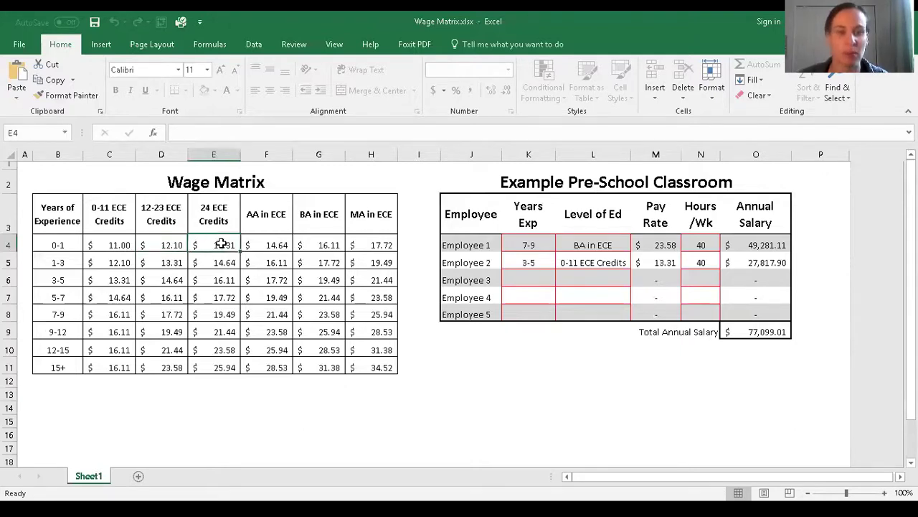
{"action": "left_click", "coordinate": [261, 244]}
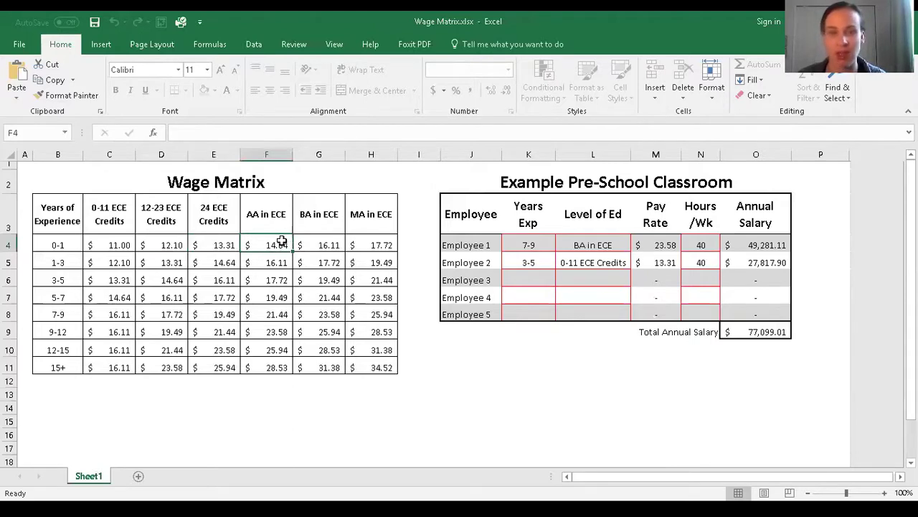
{"action": "left_click", "coordinate": [316, 242]}
{"action": "left_click", "coordinate": [383, 242]}
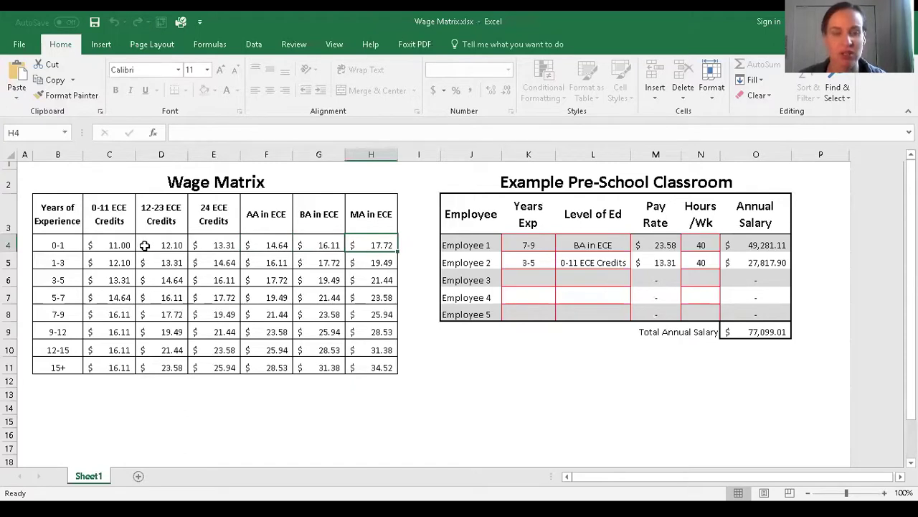
{"action": "left_click", "coordinate": [251, 244]}
{"action": "left_click", "coordinate": [327, 244]}
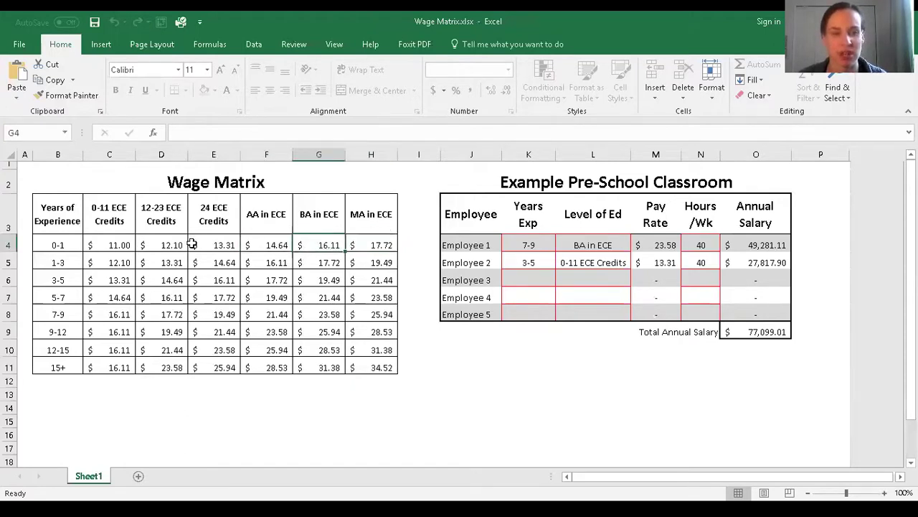
{"action": "left_click", "coordinate": [129, 244]}
{"action": "left_click", "coordinate": [180, 244]}
{"action": "left_click", "coordinate": [223, 244]}
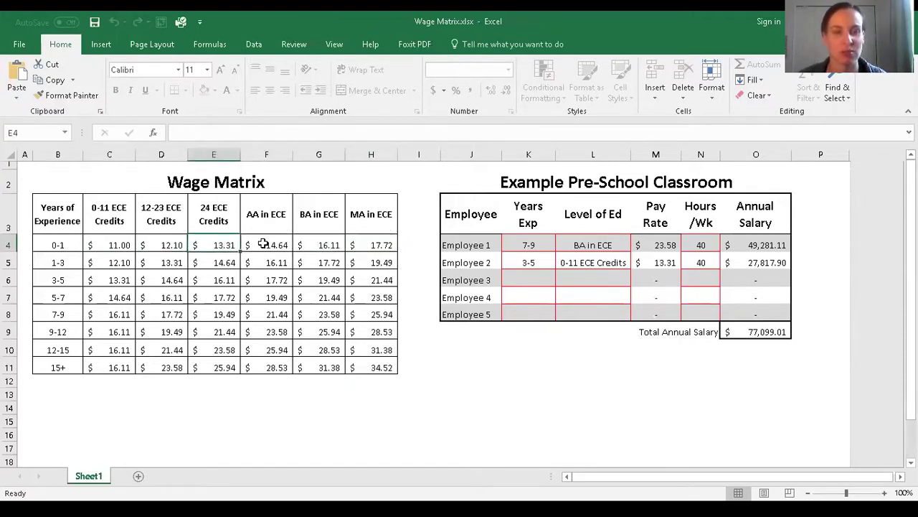
{"action": "left_click", "coordinate": [263, 244]}
{"action": "left_click_drag", "start_coordinate": [384, 245], "coordinate": [111, 260]}
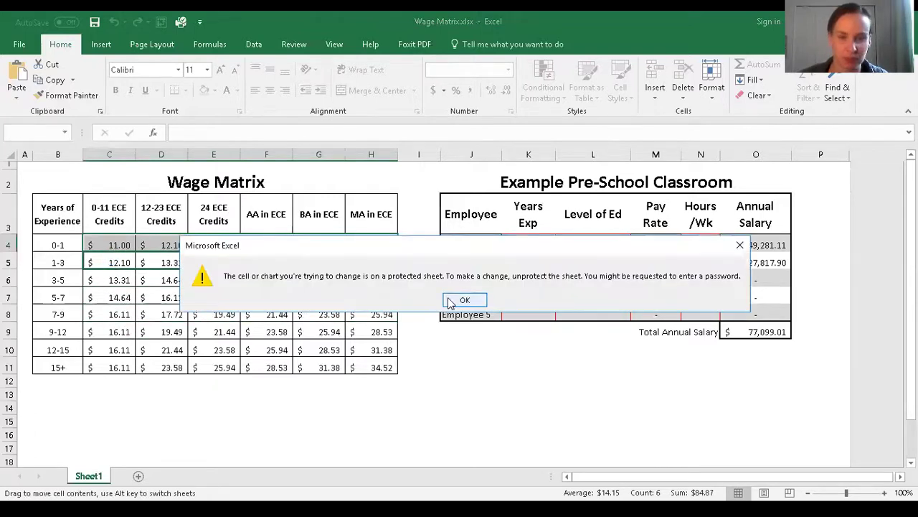
{"action": "left_click", "coordinate": [455, 301]}
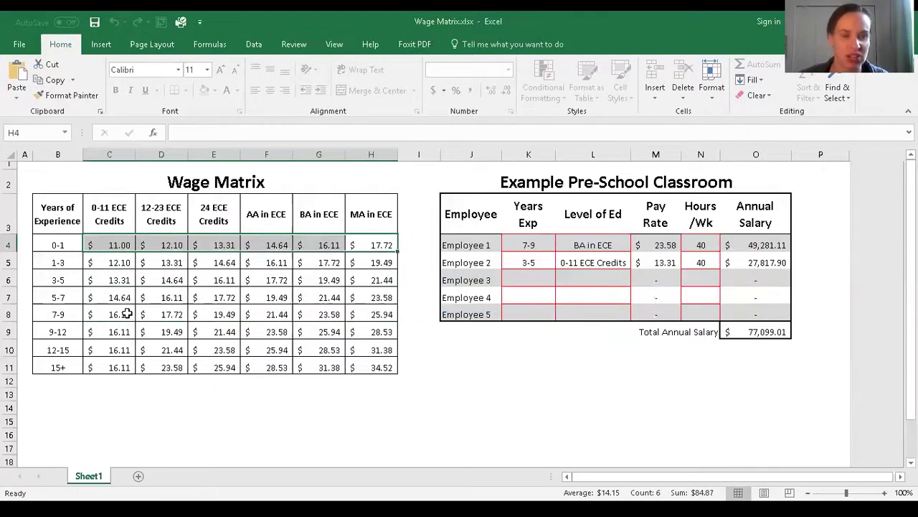
Review the 7-9 year wage for 0-11 ECE Credits, the other education columns and the 15+ year MA in ECE wage
{"action": "left_click", "coordinate": [126, 313]}
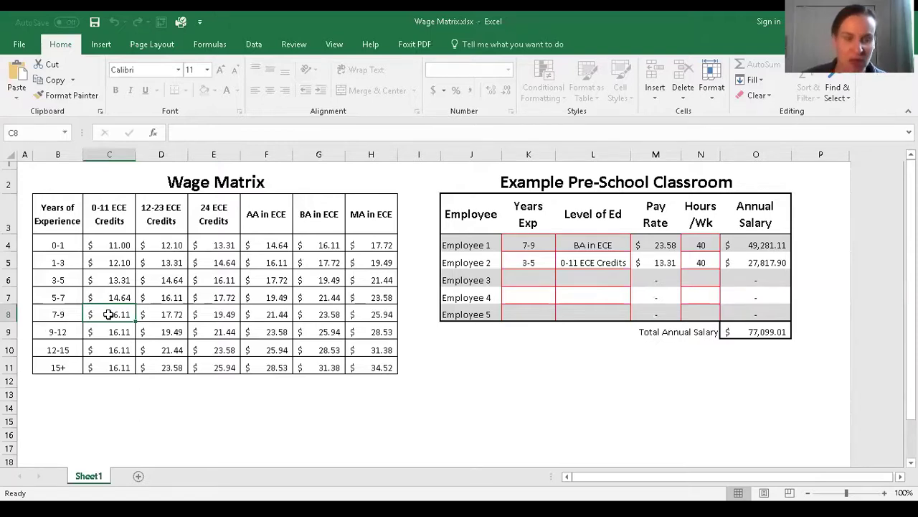
{"action": "left_click_drag", "start_coordinate": [152, 246], "coordinate": [381, 367]}
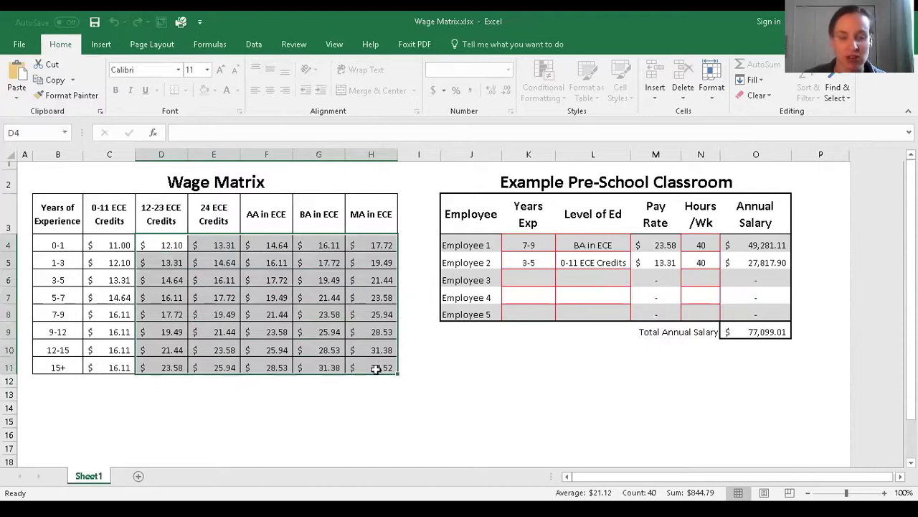
{"action": "left_click", "coordinate": [435, 404]}
{"action": "left_click", "coordinate": [383, 368]}
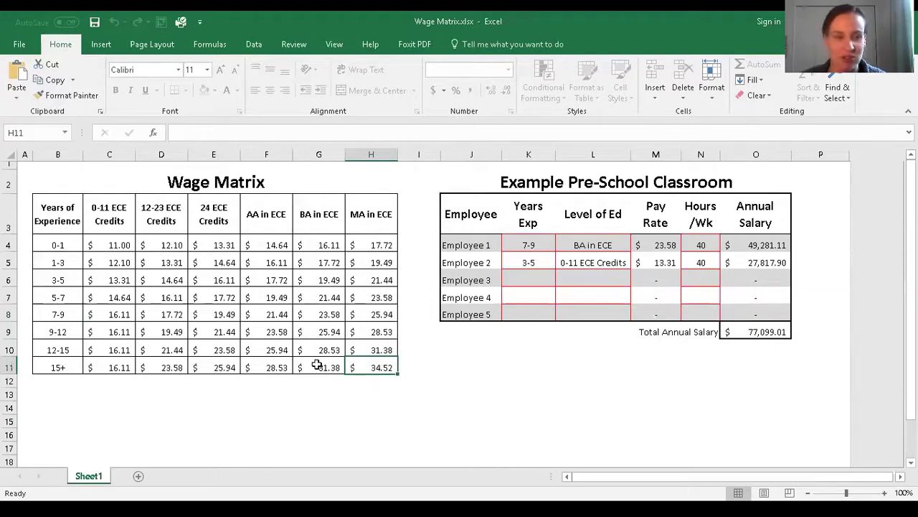
{"action": "left_click", "coordinate": [71, 367]}
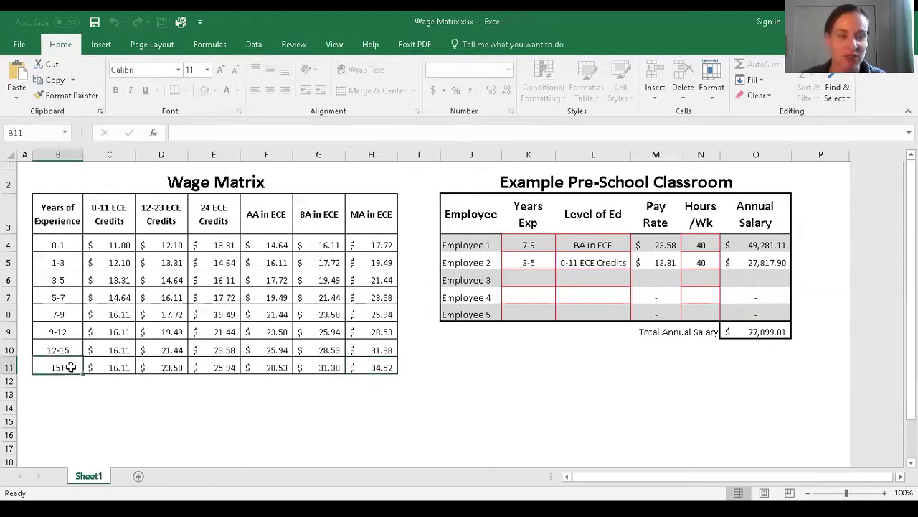
{"action": "left_click", "coordinate": [374, 368]}
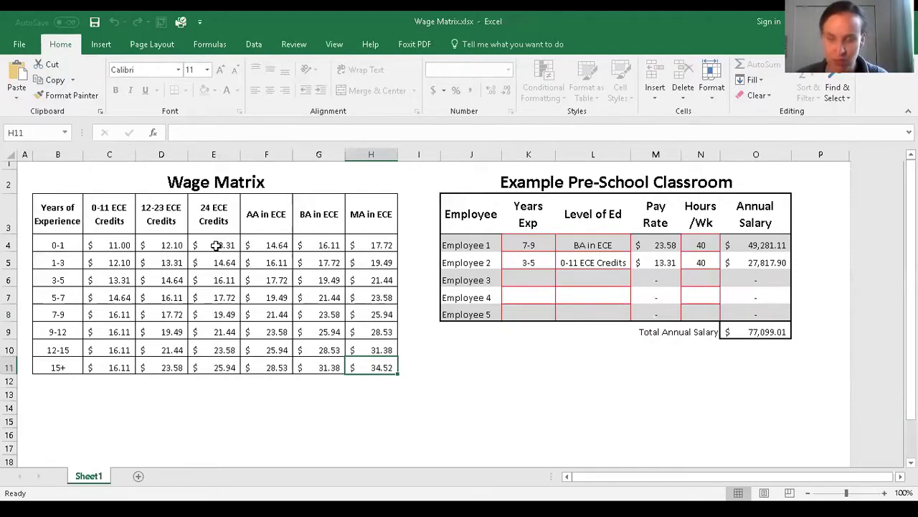
Set Employee 1's years of experience to 5-7 in the example pre-school classroom table
{"action": "left_click", "coordinate": [532, 282]}
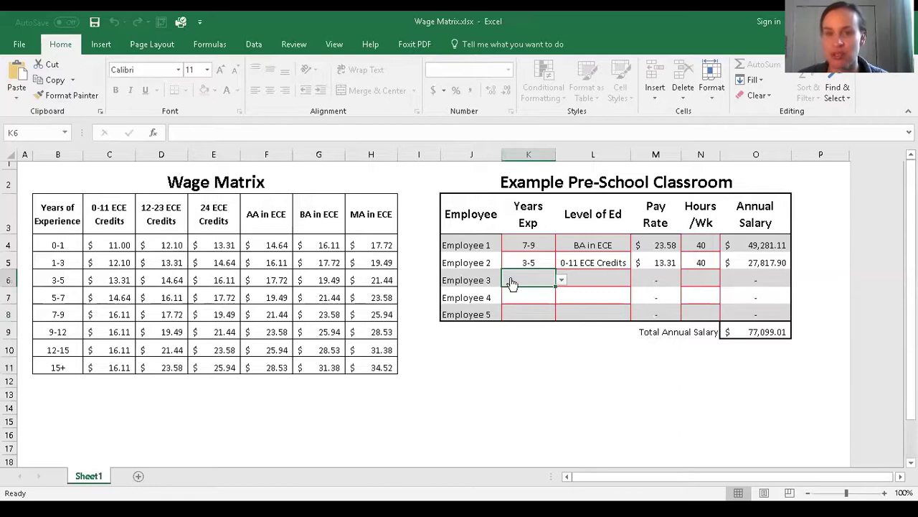
{"action": "left_click", "coordinate": [596, 394]}
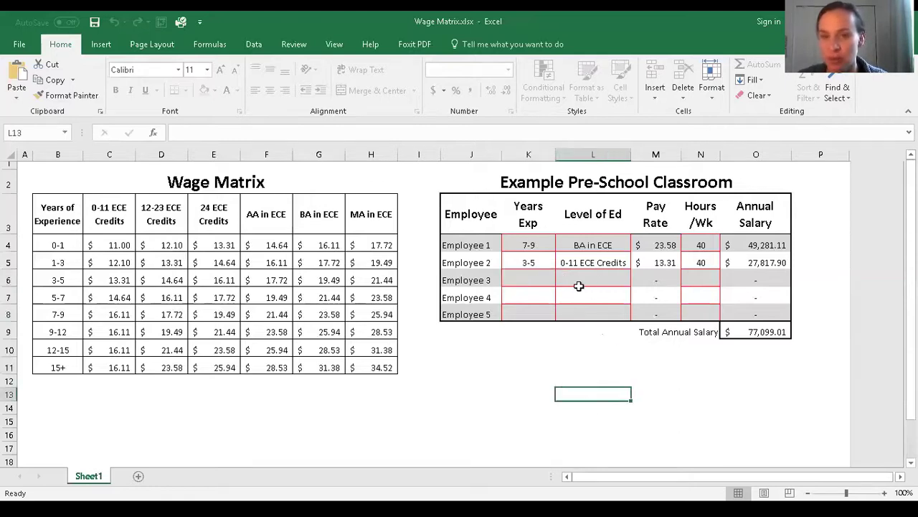
{"action": "left_click", "coordinate": [545, 244]}
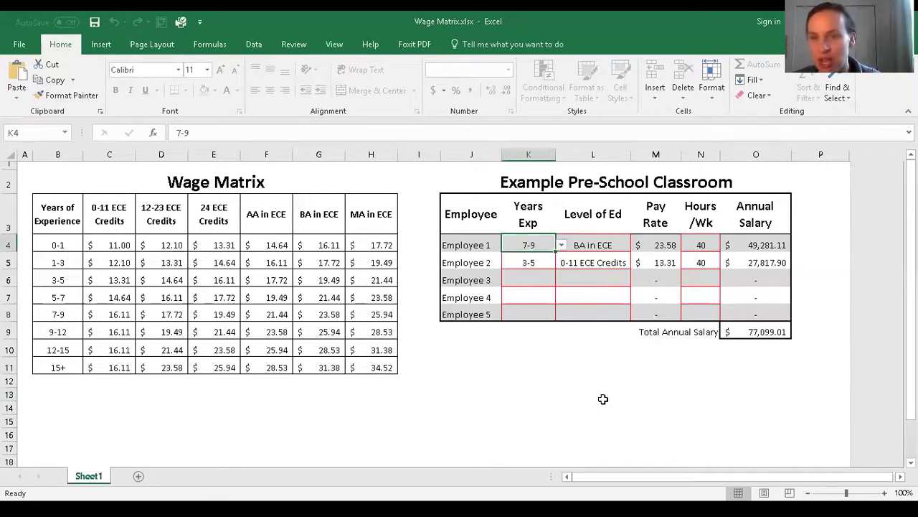
{"action": "left_click", "coordinate": [562, 245]}
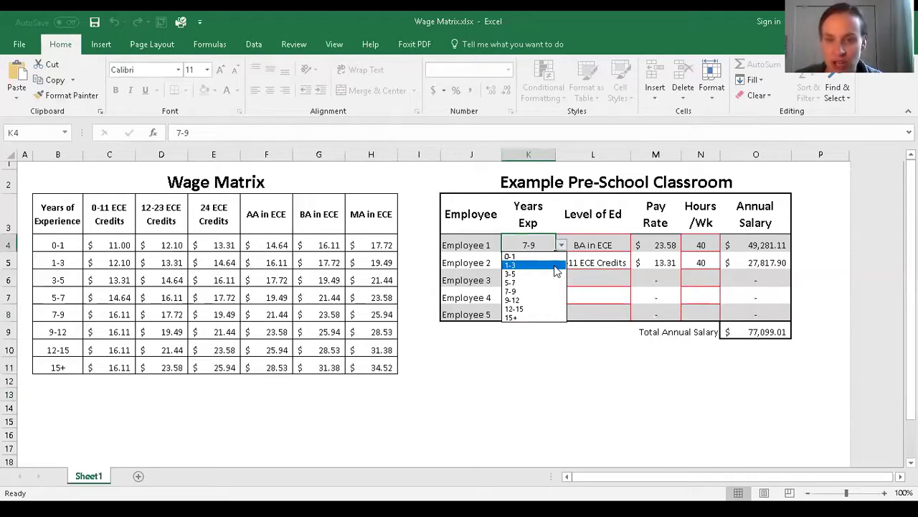
{"action": "left_click", "coordinate": [557, 281]}
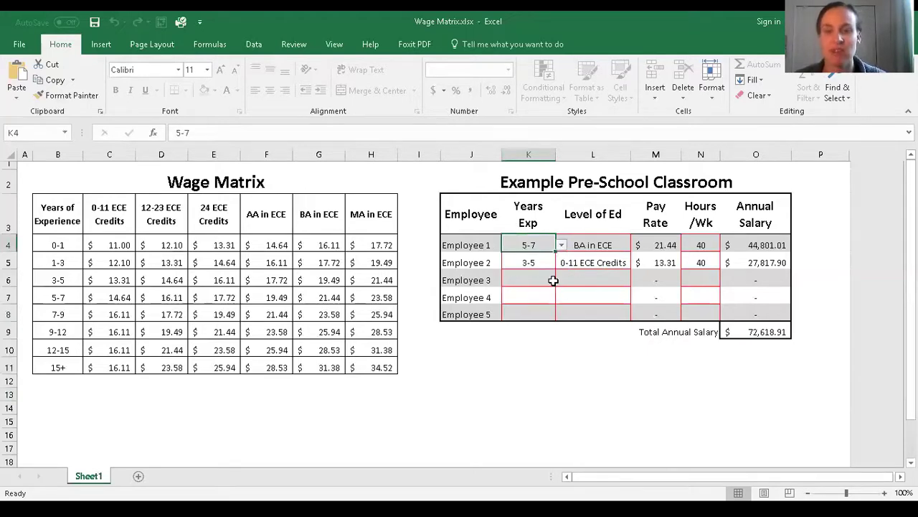
Change Employee 1's level of education to AA in ECE and the weekly hours to 20
{"action": "left_click", "coordinate": [625, 244]}
{"action": "left_click", "coordinate": [637, 246]}
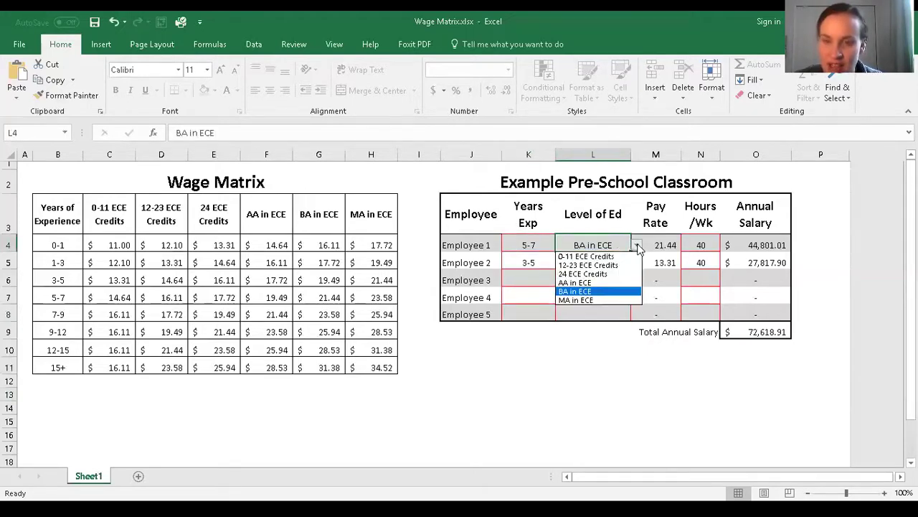
{"action": "left_click", "coordinate": [615, 283]}
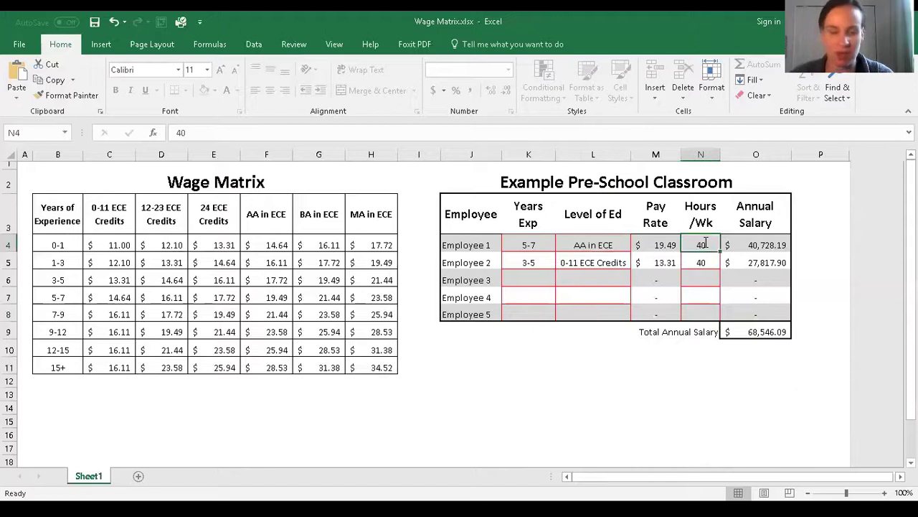
{"action": "type", "text": "20"}
{"action": "key", "text": "Return"}
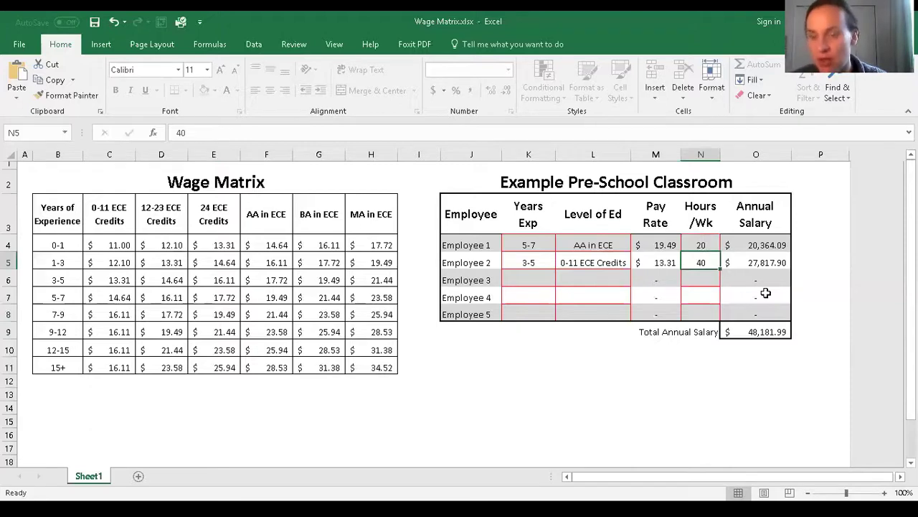
Set Employee 2's years of experience to 9-12 and level of education to BA in ECE
{"action": "left_click", "coordinate": [551, 263]}
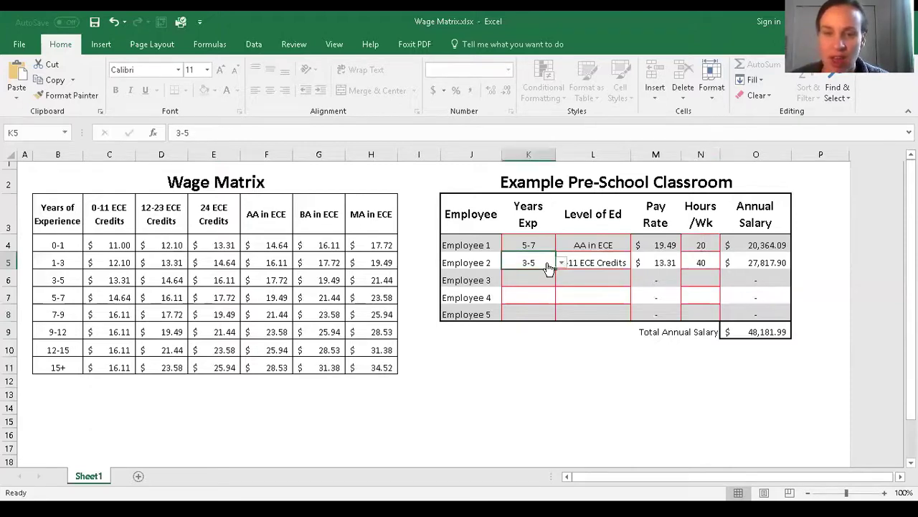
{"action": "left_click", "coordinate": [563, 263]}
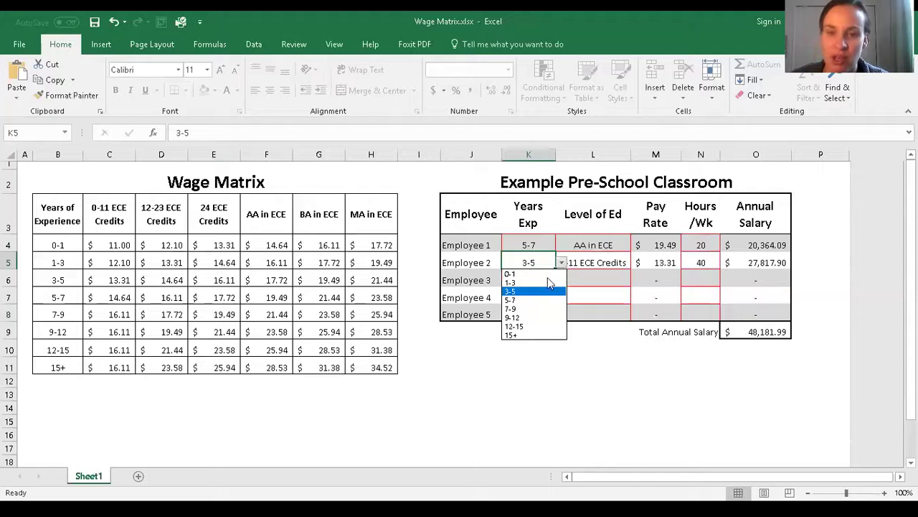
{"action": "left_click", "coordinate": [549, 317]}
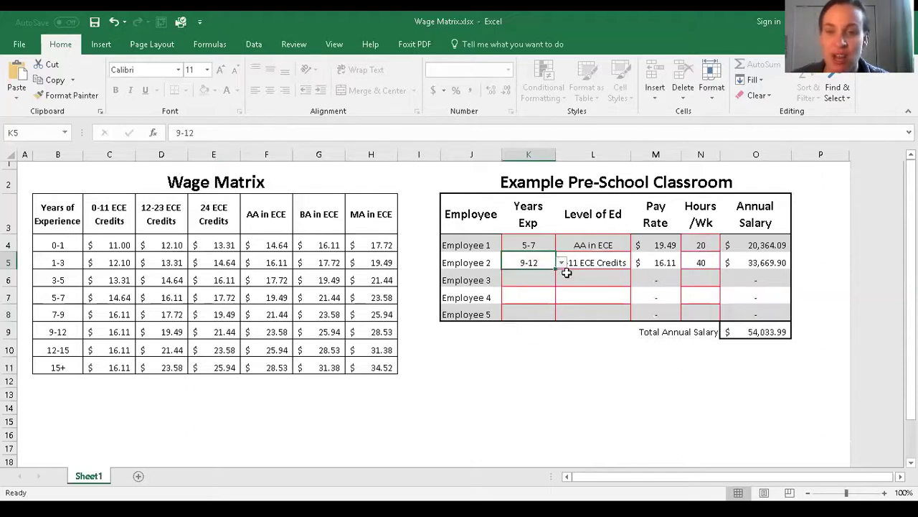
{"action": "left_click", "coordinate": [614, 263]}
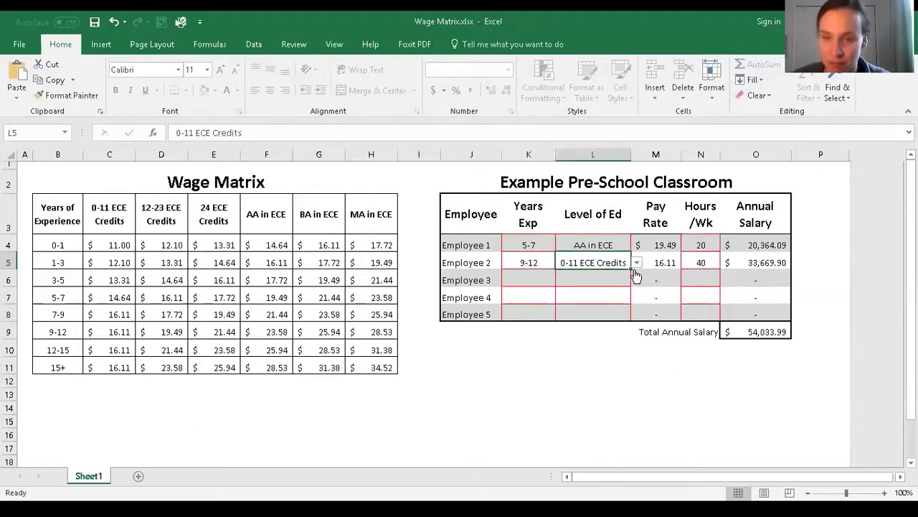
{"action": "left_click", "coordinate": [637, 264]}
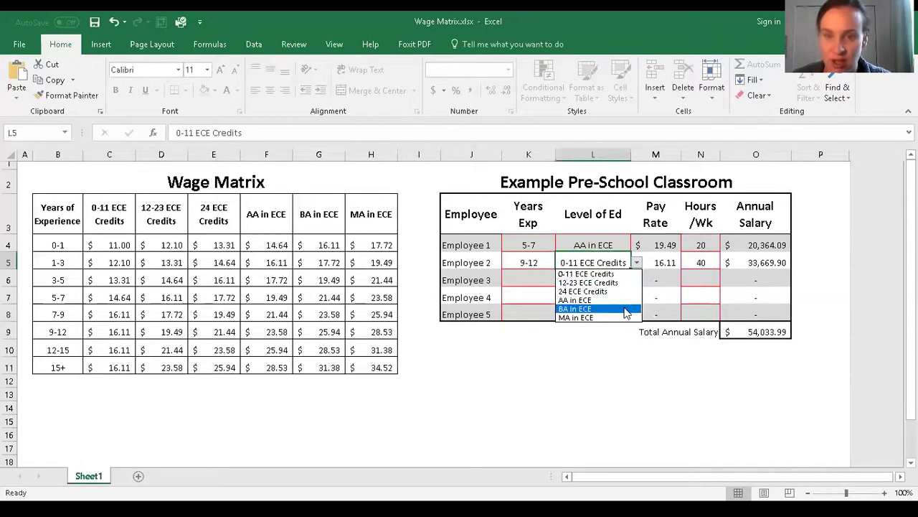
{"action": "key", "text": "Escape"}
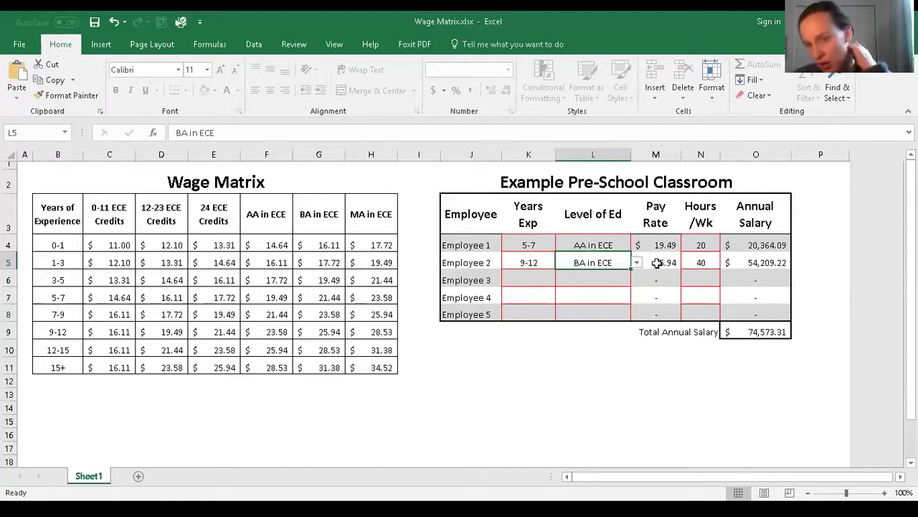
Check Employee 2's weekly hours and annual salary, and set Employee 3's years of experience to 0-1
{"action": "left_click", "coordinate": [702, 263]}
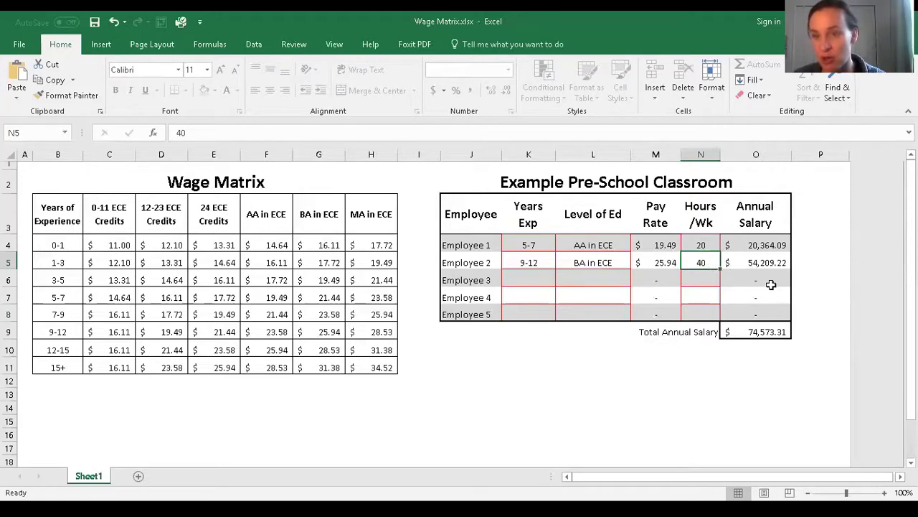
{"action": "left_click", "coordinate": [765, 264]}
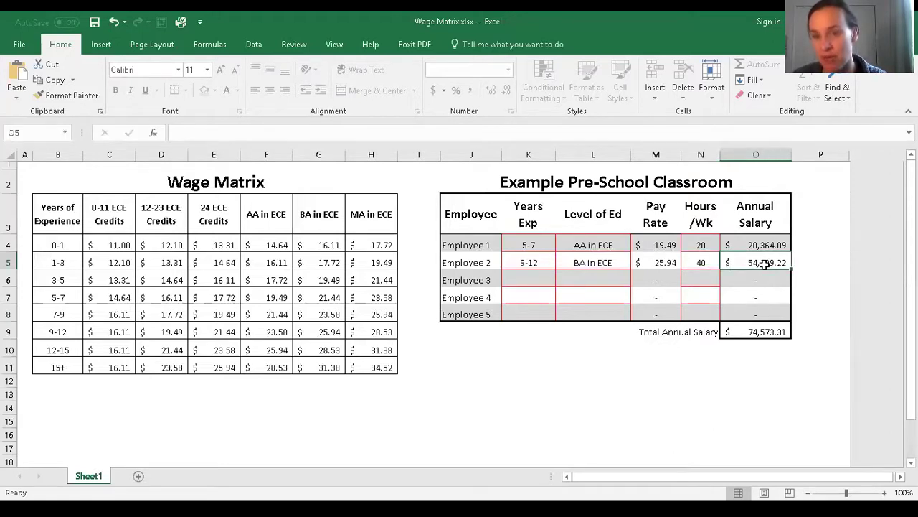
{"action": "left_click", "coordinate": [539, 281]}
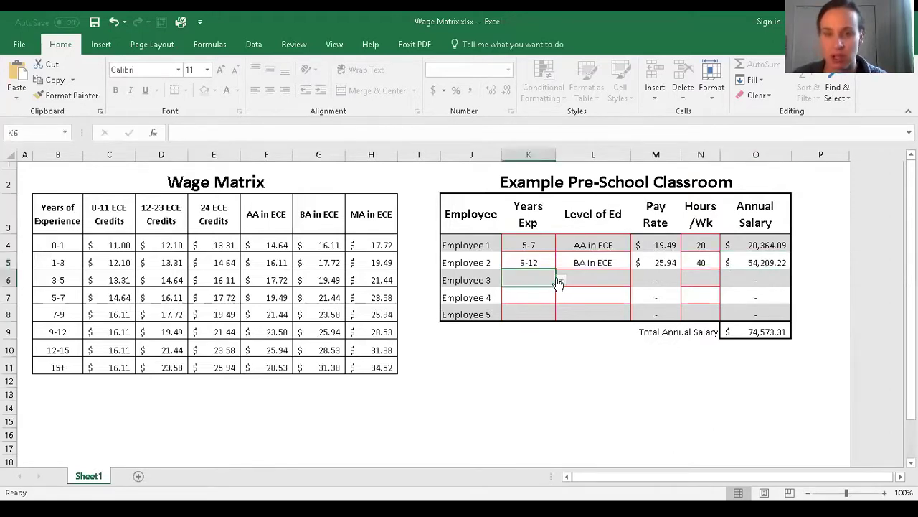
{"action": "left_click", "coordinate": [563, 279]}
{"action": "left_click", "coordinate": [535, 292]}
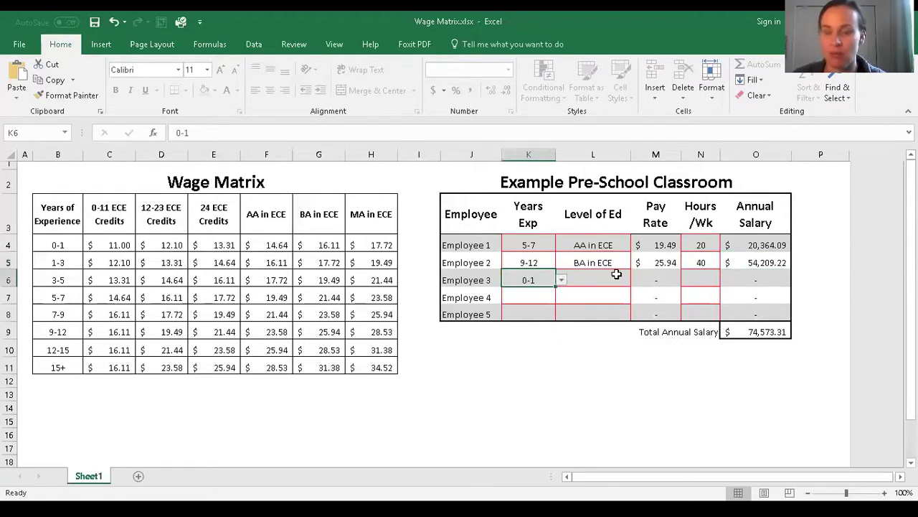
{"action": "left_click", "coordinate": [618, 280]}
{"action": "left_click", "coordinate": [636, 281]}
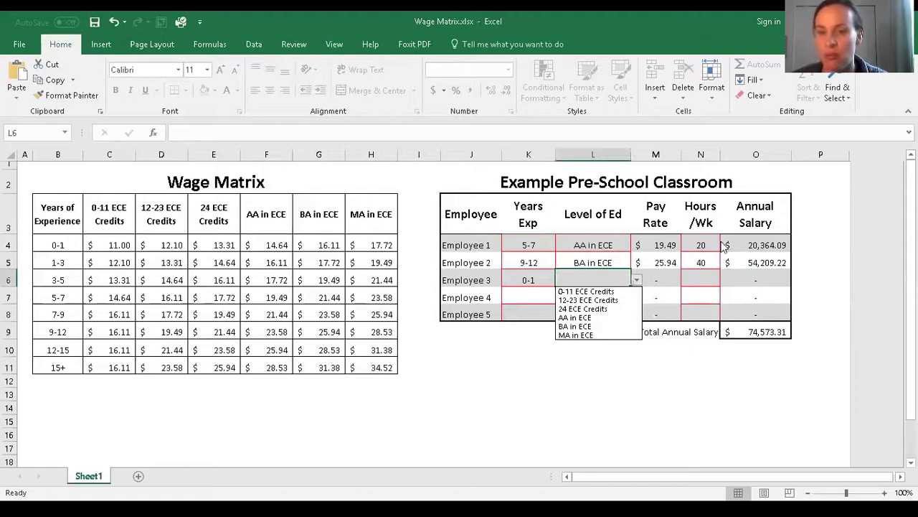
Change Employee 1's weekly hours to 40 in the example pre-school classroom table
{"action": "left_click", "coordinate": [689, 250]}
{"action": "left_click", "coordinate": [701, 244]}
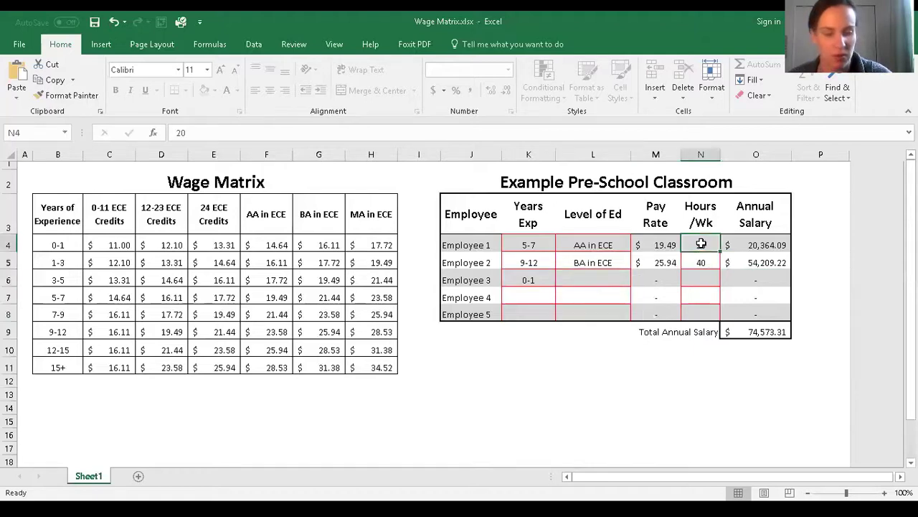
{"action": "type", "text": "40"}
{"action": "key", "text": "Return"}
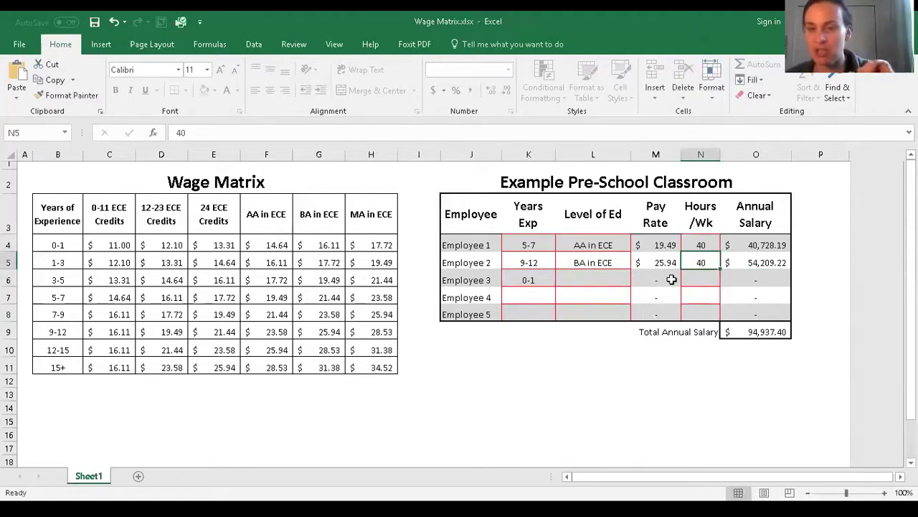
Set Employee 3's level of education to 0-11 ECE Credits and the weekly hours to 30
{"action": "left_click", "coordinate": [586, 281]}
{"action": "left_click", "coordinate": [637, 282]}
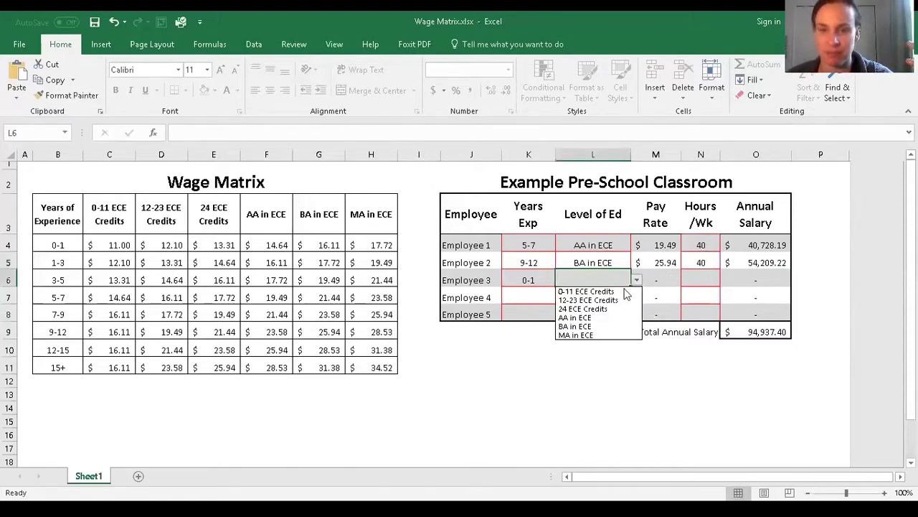
{"action": "left_click", "coordinate": [627, 292]}
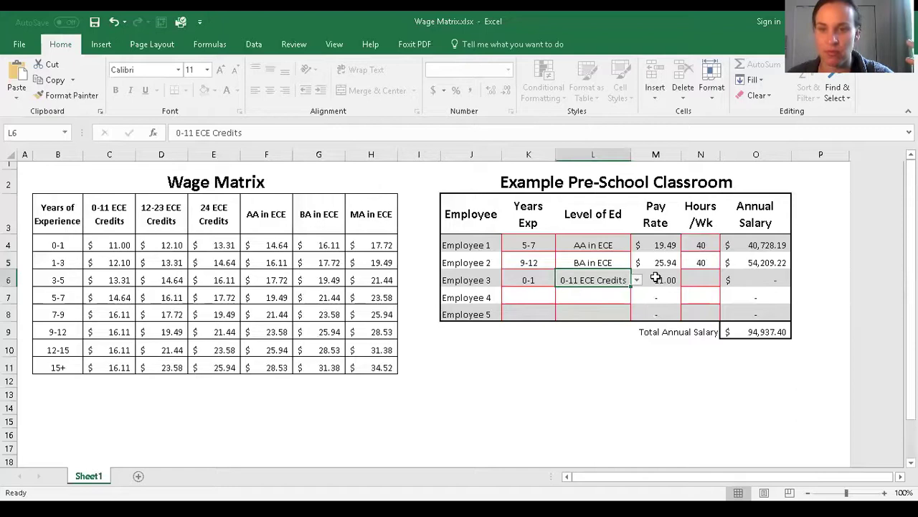
{"action": "left_click", "coordinate": [698, 279]}
{"action": "type", "text": "30"}
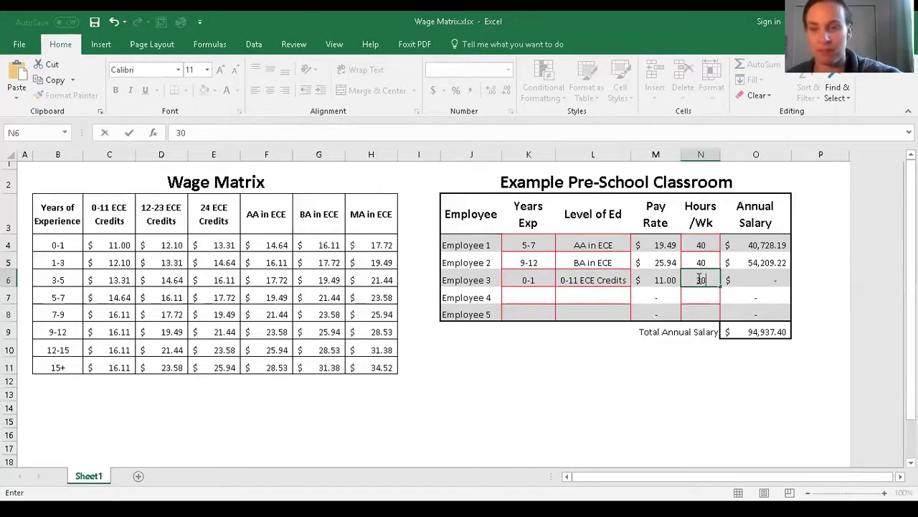
{"action": "key", "text": "Return"}
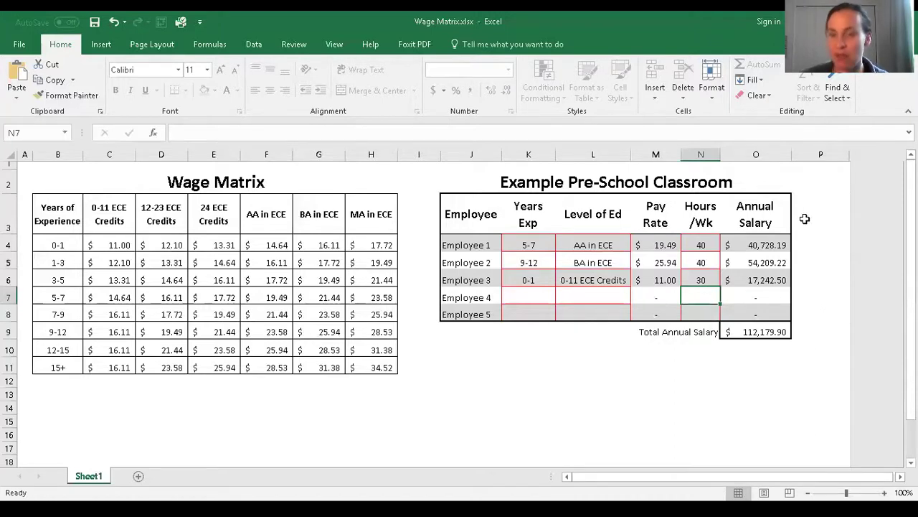
Examine the space beside the Annual Salary column and the total annual salary of the example classroom
{"action": "left_click_drag", "start_coordinate": [803, 197], "coordinate": [834, 330]}
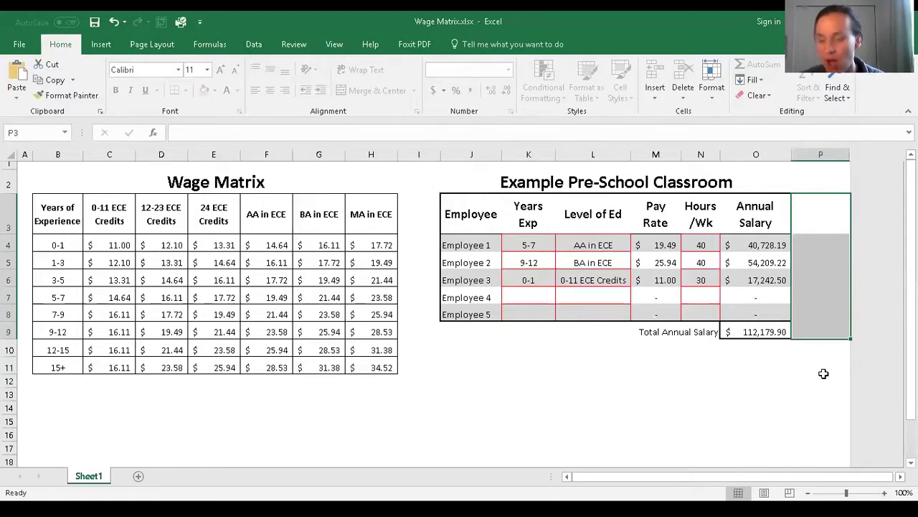
{"action": "left_click", "coordinate": [823, 373]}
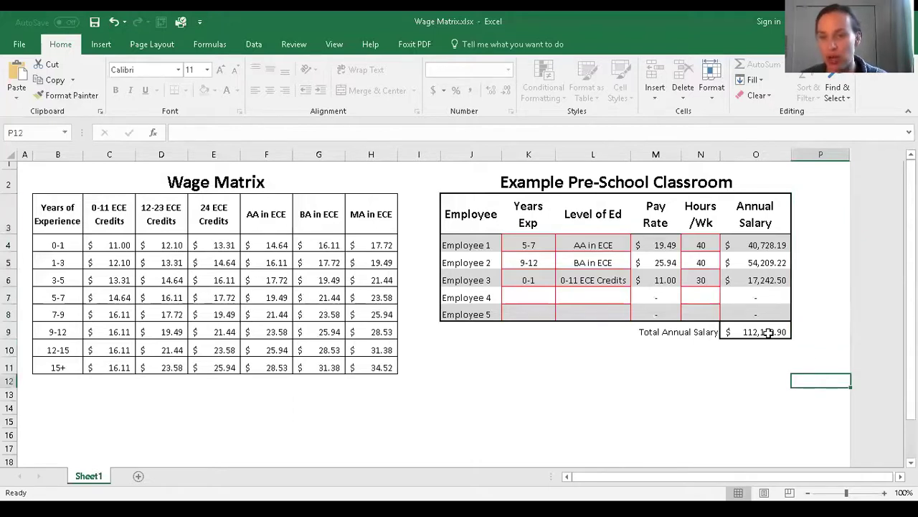
{"action": "left_click", "coordinate": [766, 332]}
{"action": "left_click", "coordinate": [762, 382]}
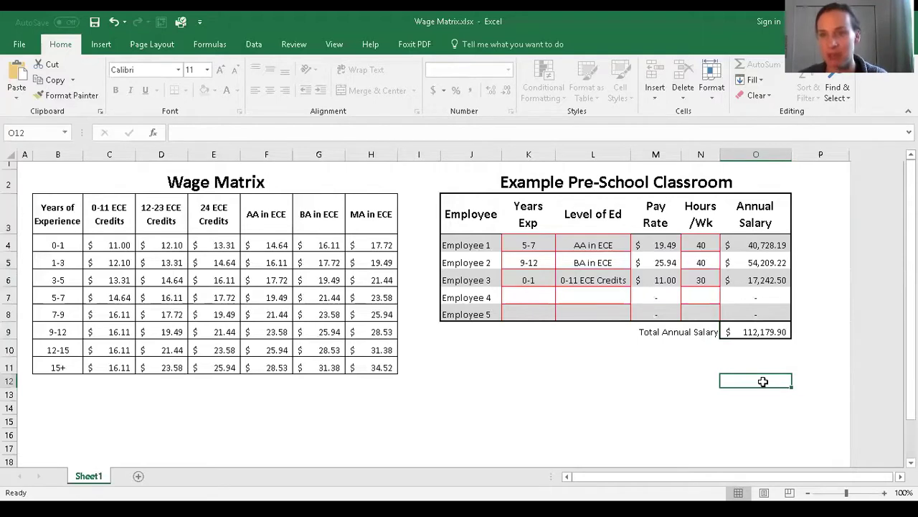
Change Employee 3's years of experience to 1-3 and level of education to 24 ECE Credits
{"action": "left_click", "coordinate": [544, 280]}
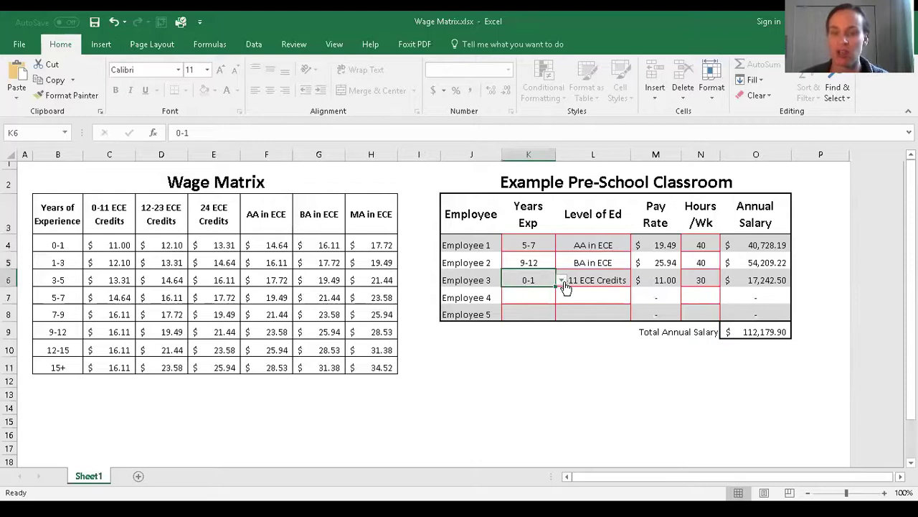
{"action": "left_click", "coordinate": [563, 282]}
{"action": "left_click", "coordinate": [543, 300]}
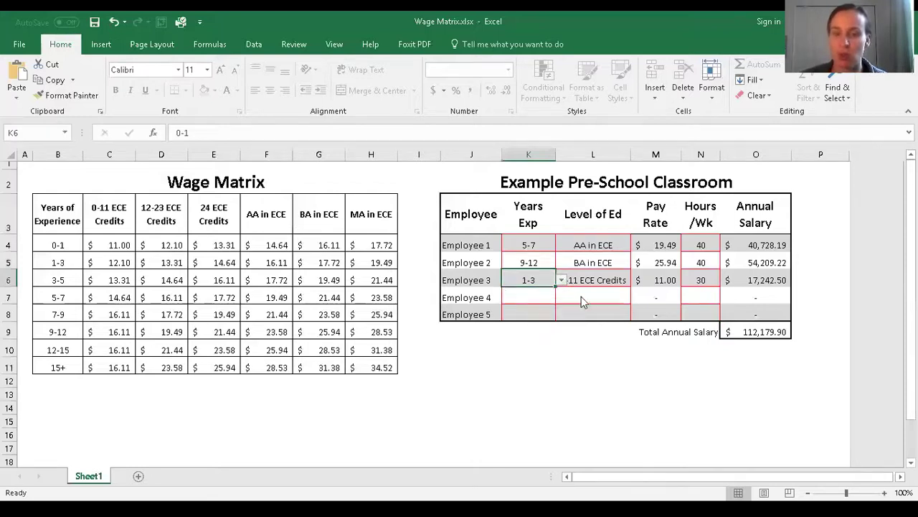
{"action": "left_click", "coordinate": [636, 283]}
{"action": "left_click", "coordinate": [619, 280]}
{"action": "left_click", "coordinate": [636, 280]}
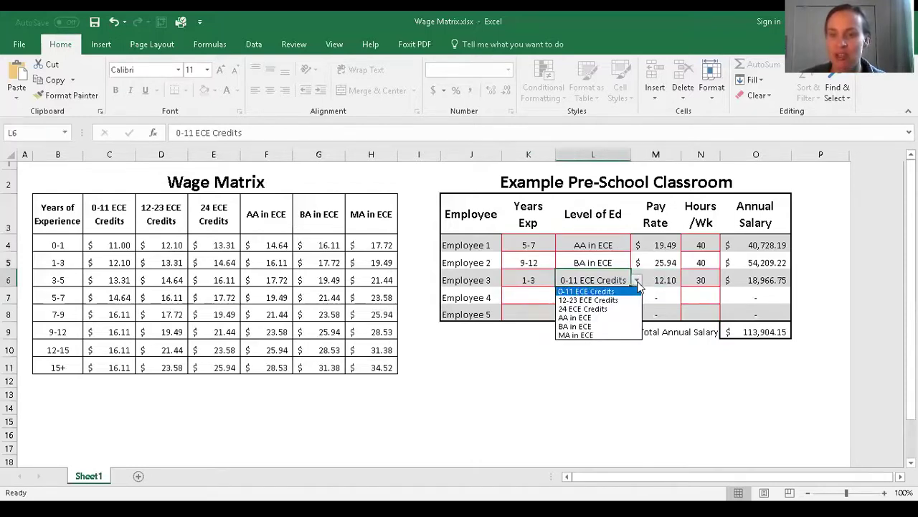
{"action": "left_click", "coordinate": [627, 312]}
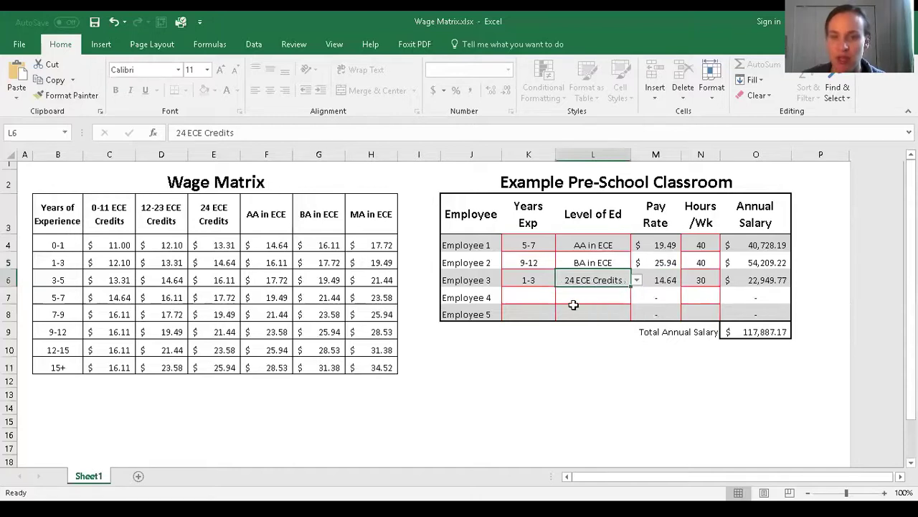
Set Employee 4's years of experience to 5-7 and level of education to 24 ECE Credits
{"action": "left_click", "coordinate": [547, 302]}
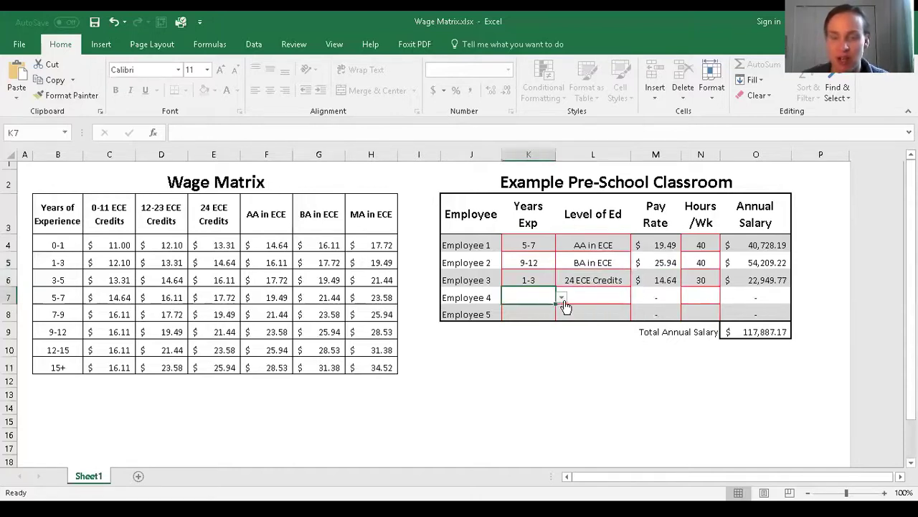
{"action": "left_click", "coordinate": [564, 297]}
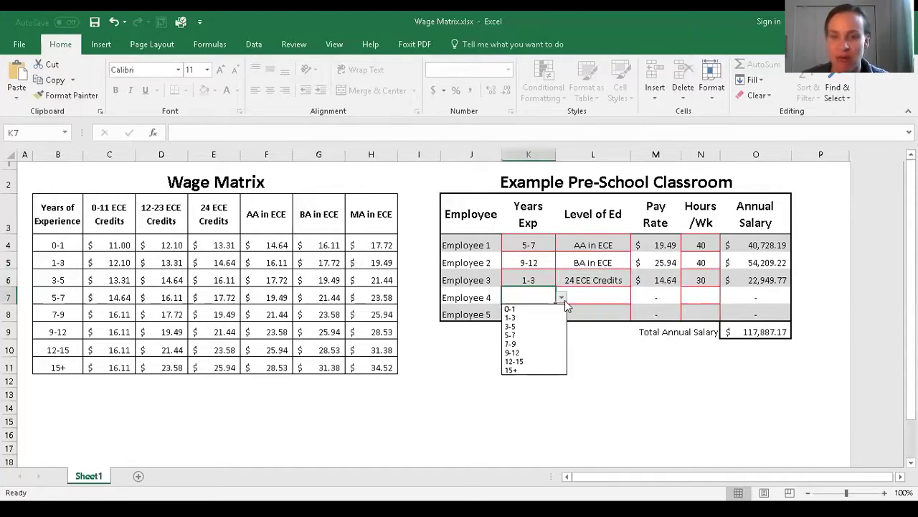
{"action": "left_click", "coordinate": [547, 336]}
{"action": "left_click", "coordinate": [601, 297]}
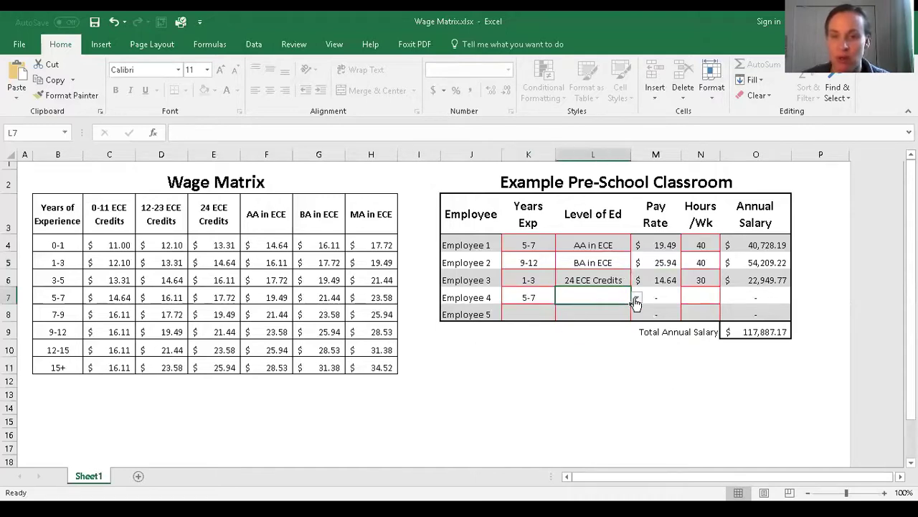
{"action": "left_click", "coordinate": [636, 299]}
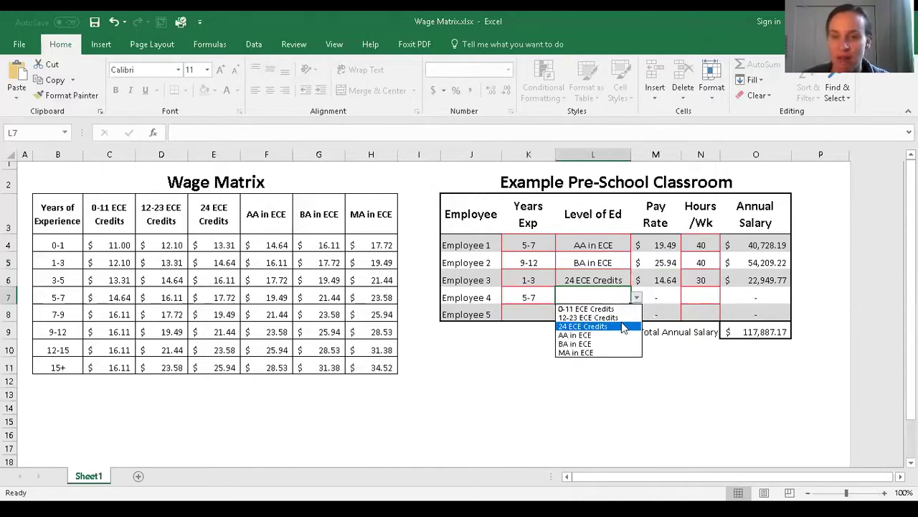
{"action": "left_click", "coordinate": [623, 327]}
Set Employee 5's years of experience to 0-1 and level of education to 12-23 ECE Credits
{"action": "left_click", "coordinate": [544, 313]}
{"action": "left_click", "coordinate": [562, 317]}
{"action": "left_click", "coordinate": [601, 324]}
{"action": "left_click", "coordinate": [621, 315]}
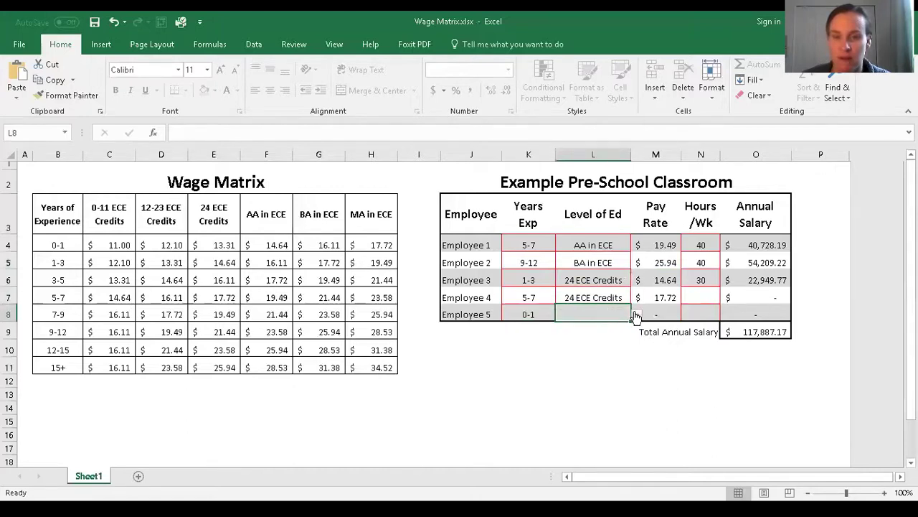
{"action": "left_click", "coordinate": [635, 316]}
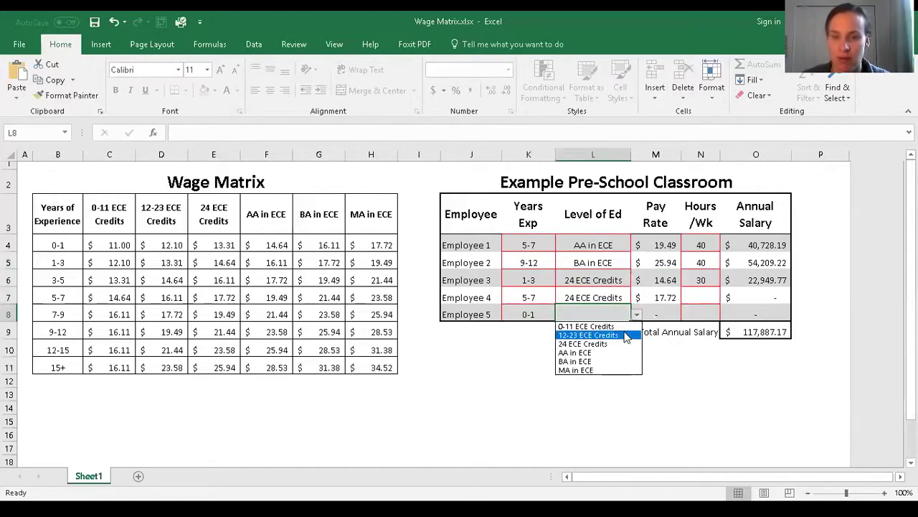
{"action": "left_click", "coordinate": [626, 336]}
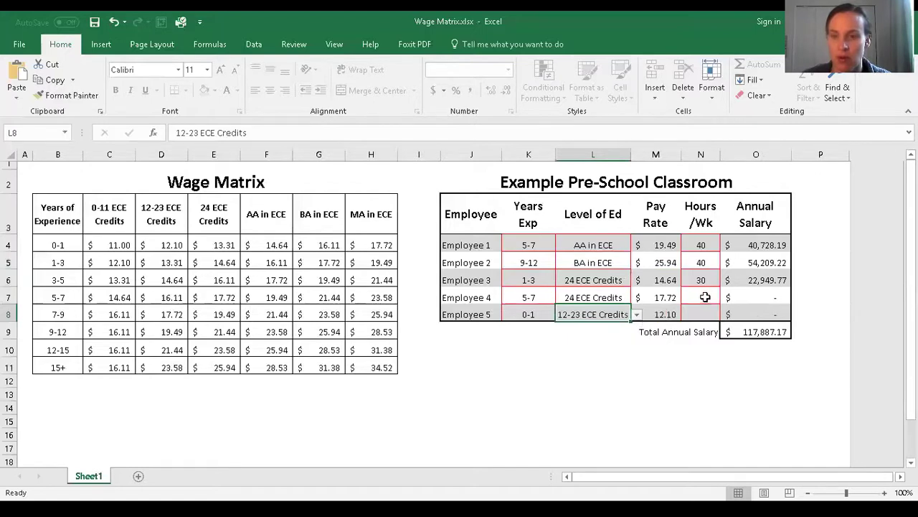
Enter 40 weekly hours for both Employee 4 and Employee 5
{"action": "left_click", "coordinate": [701, 296]}
{"action": "type", "text": "4"}
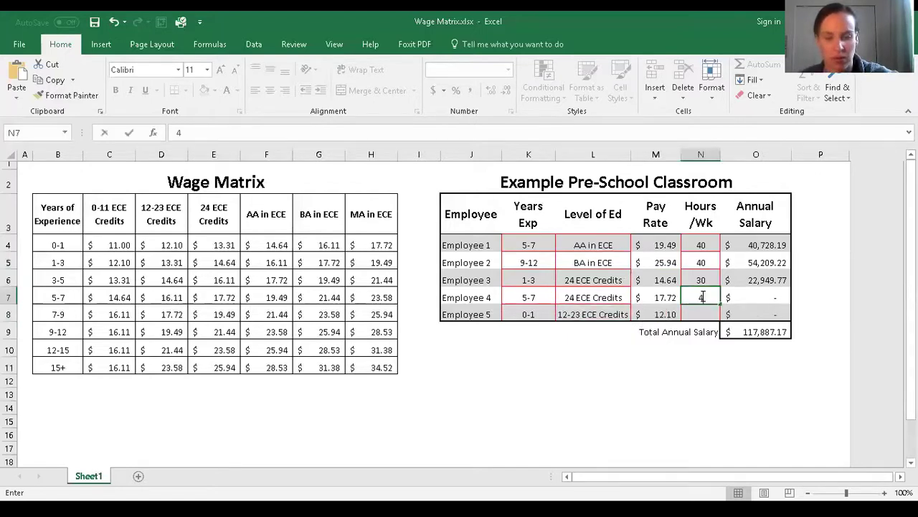
{"action": "type", "text": "0"}
{"action": "left_click", "coordinate": [707, 316]}
{"action": "type", "text": "40"}
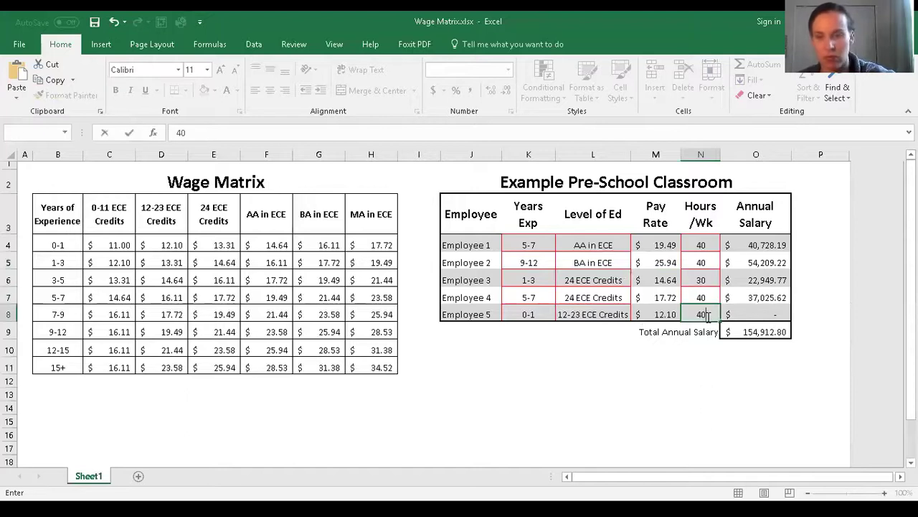
{"action": "key", "text": "Return"}
{"action": "left_click", "coordinate": [711, 363]}
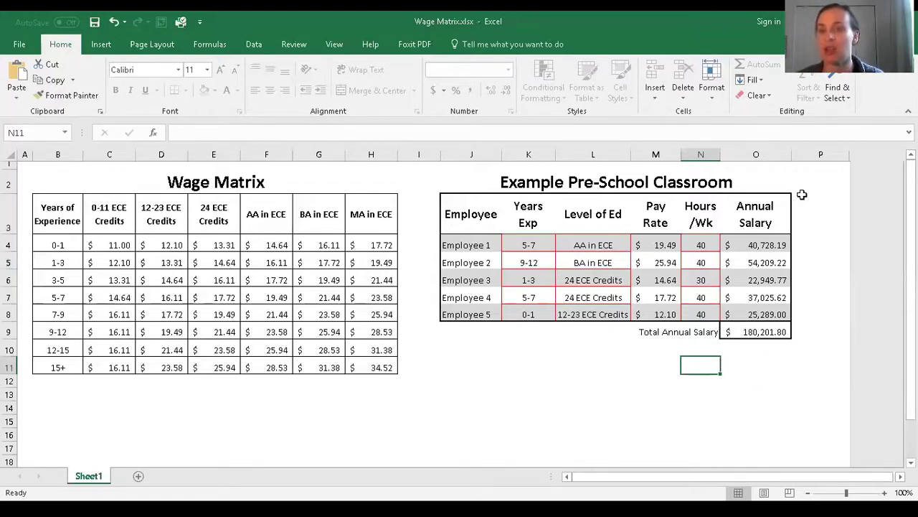
{"action": "left_click", "coordinate": [788, 408]}
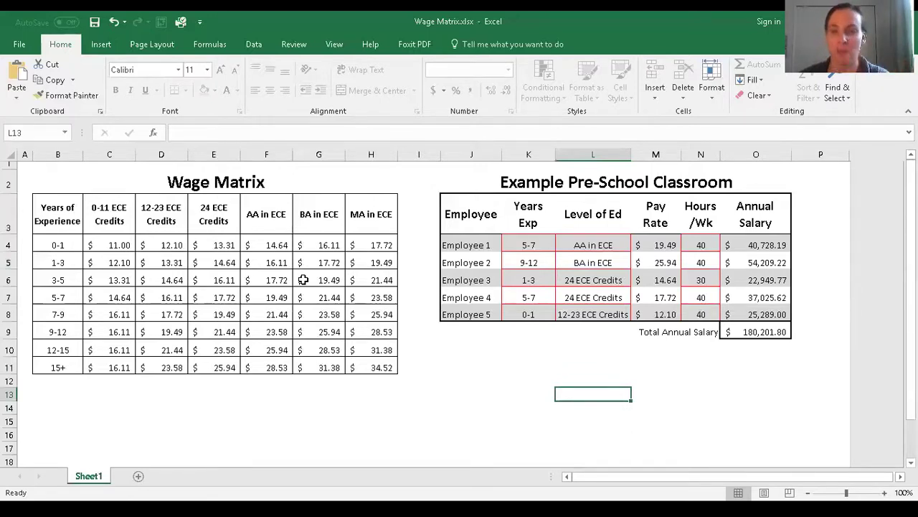
Change Employee 1's years of experience to 3-5
{"action": "left_click", "coordinate": [538, 246]}
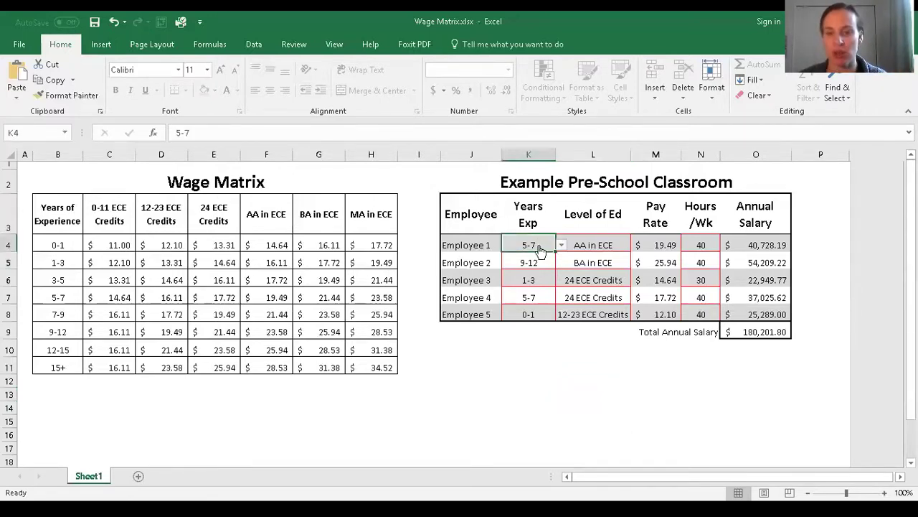
{"action": "left_click", "coordinate": [561, 246]}
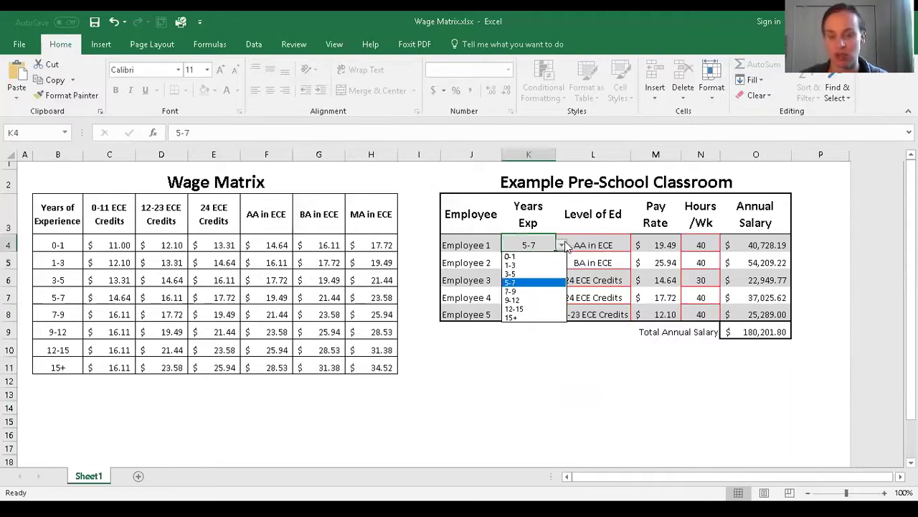
{"action": "left_click", "coordinate": [552, 275]}
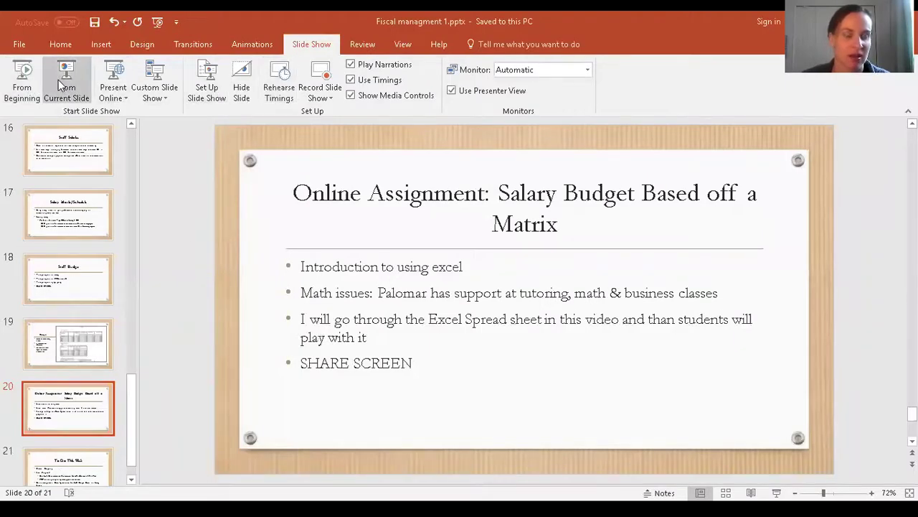
In the PowerPoint presentation, start the slide show from the Online Assignment slide and advance to the To Do This Week slide
{"action": "left_click", "coordinate": [61, 83]}
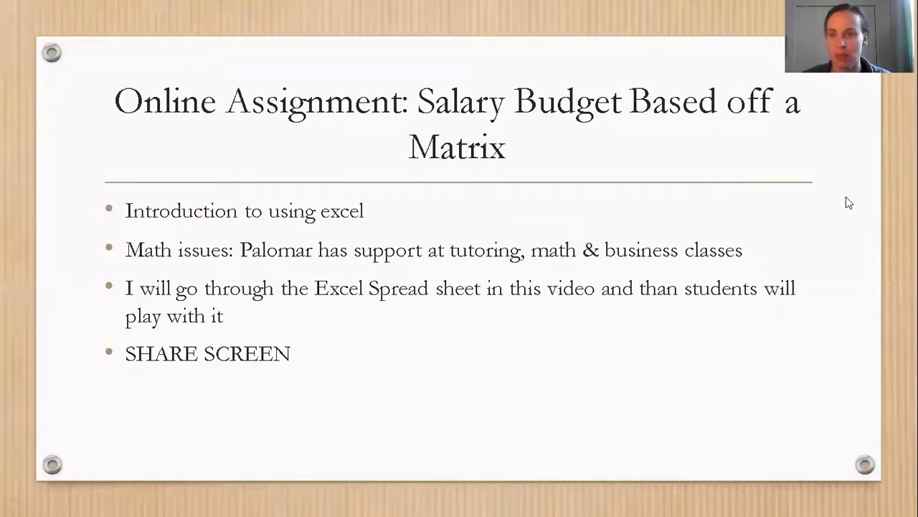
{"action": "left_click", "coordinate": [877, 201]}
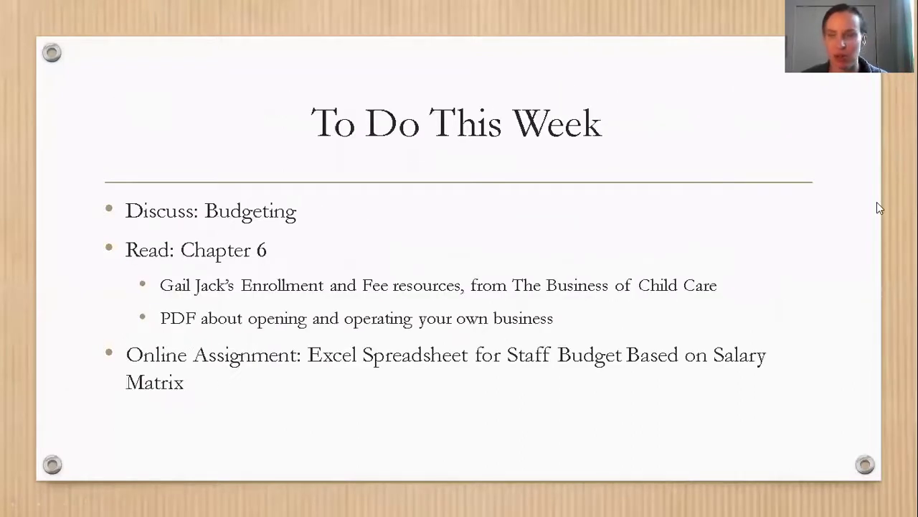